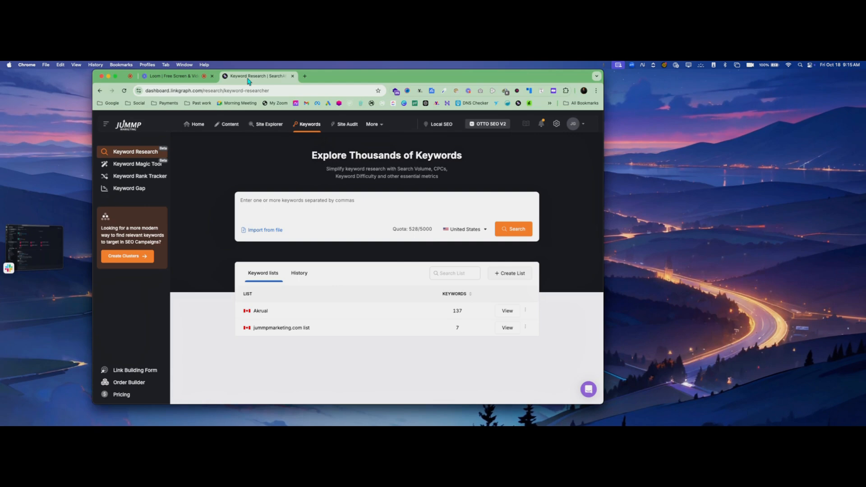
Go from the dashboard home page to the Content Genius article writer
{"action": "left_click", "coordinate": [192, 127]}
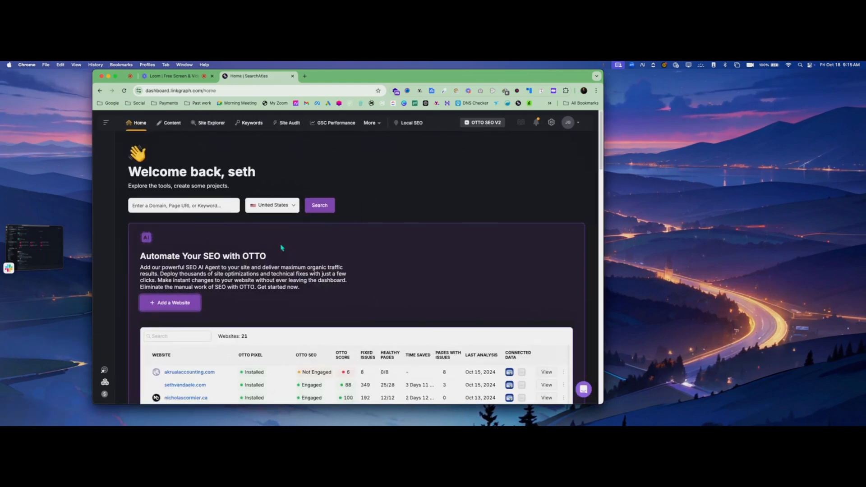
{"action": "left_click", "coordinate": [168, 124]}
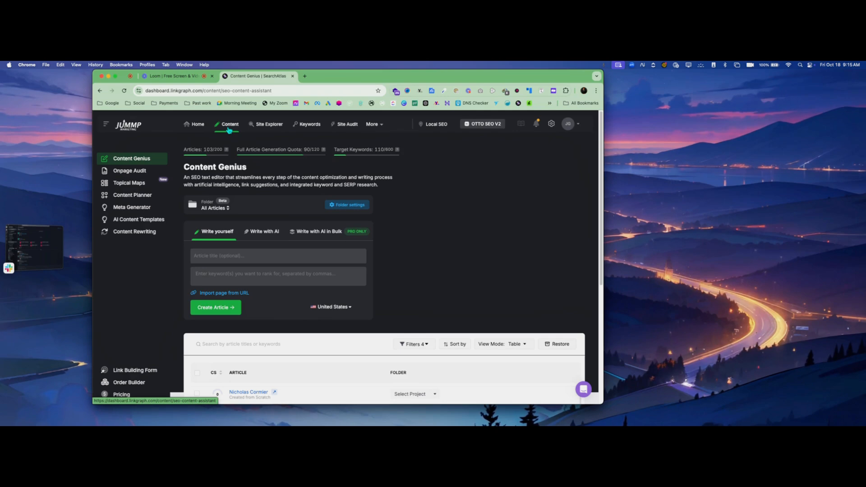
{"action": "left_click", "coordinate": [569, 129]}
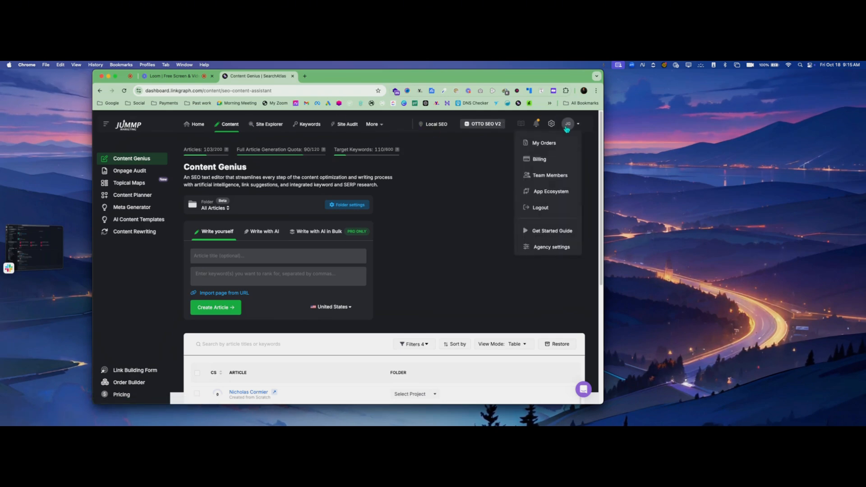
{"action": "left_click", "coordinate": [551, 125]}
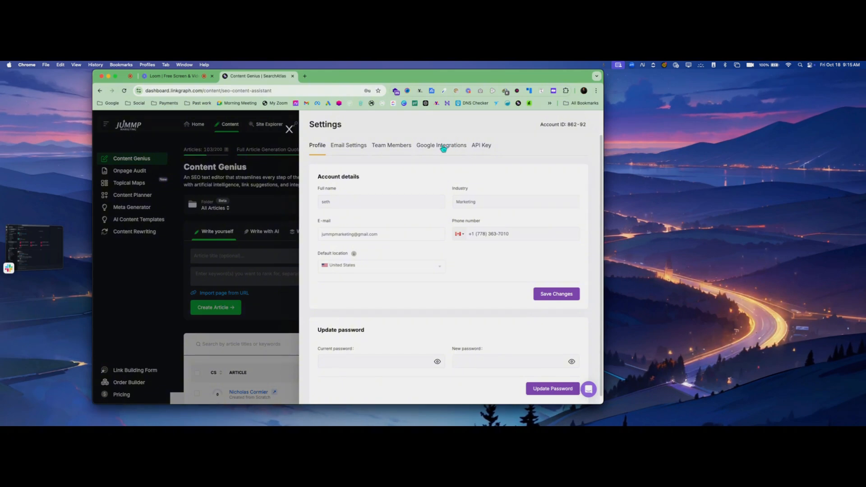
{"action": "left_click", "coordinate": [482, 145]}
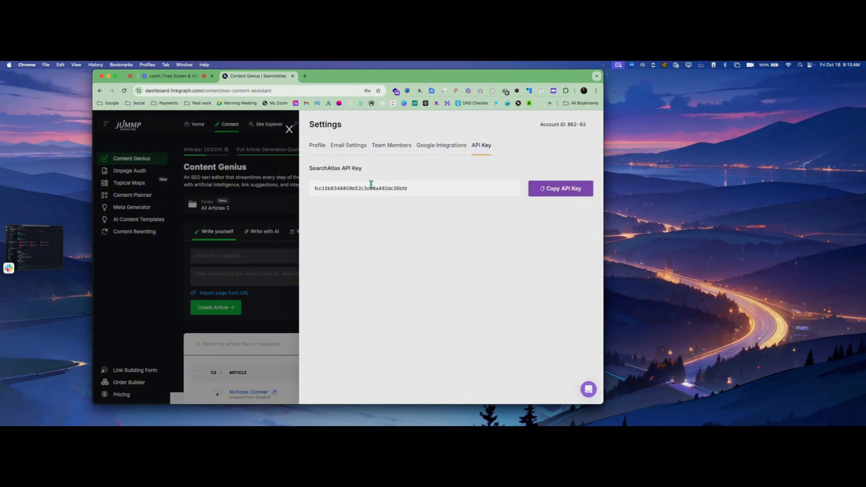
{"action": "left_click", "coordinate": [289, 129]}
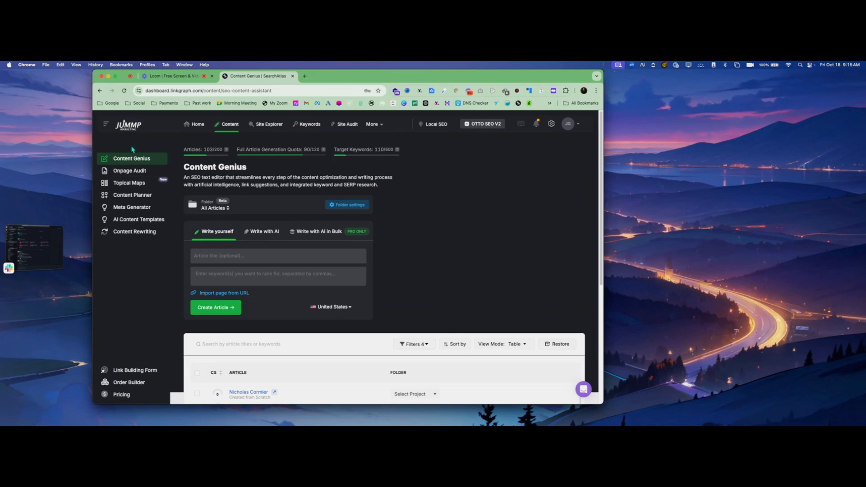
From Topical Maps, top up the article generation quota to 10 points for $10
{"action": "left_click", "coordinate": [130, 182]}
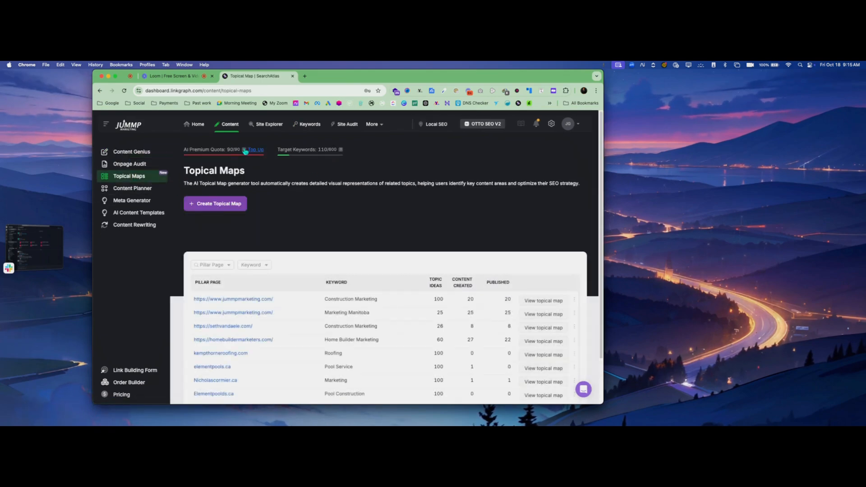
{"action": "left_click", "coordinate": [256, 149]}
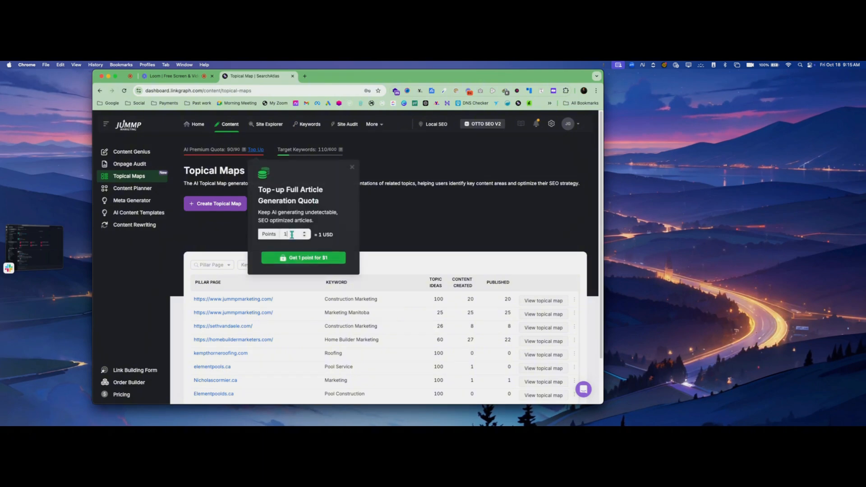
{"action": "left_click", "coordinate": [304, 232]}
{"action": "left_click", "coordinate": [304, 232]}
{"action": "left_click", "coordinate": [305, 232]}
{"action": "left_click", "coordinate": [304, 232]}
{"action": "left_click", "coordinate": [305, 233]}
{"action": "left_click", "coordinate": [304, 232]}
{"action": "left_click", "coordinate": [304, 232]}
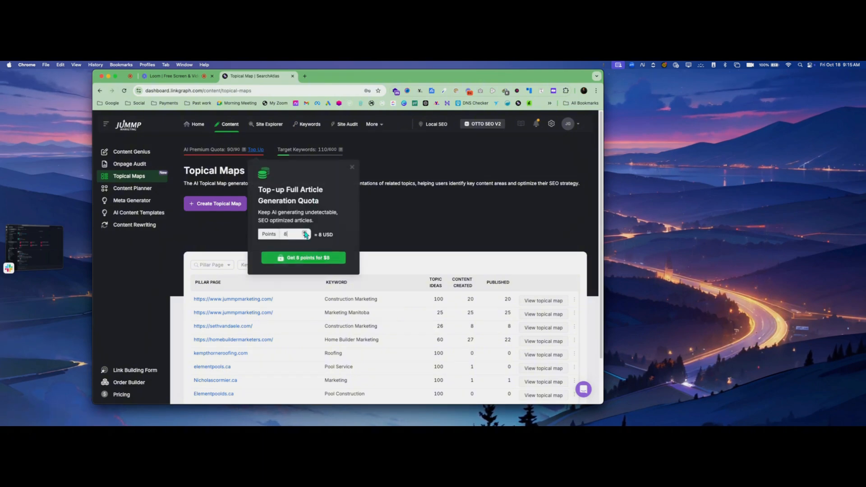
{"action": "left_click", "coordinate": [304, 232]}
{"action": "left_click", "coordinate": [304, 232]}
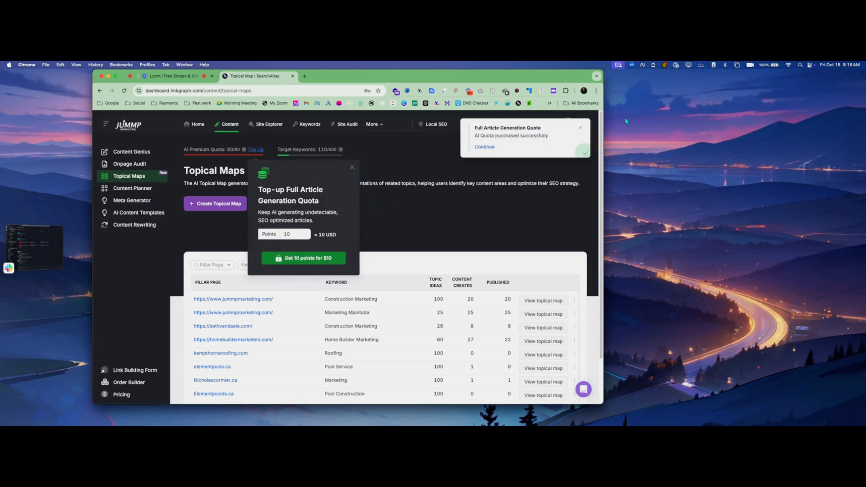
{"action": "left_click", "coordinate": [352, 167]}
{"action": "scroll", "coordinate": [351, 245], "scroll_direction": "down", "scroll_amount": 2}
{"action": "scroll", "coordinate": [345, 246], "scroll_direction": "up", "scroll_amount": 2}
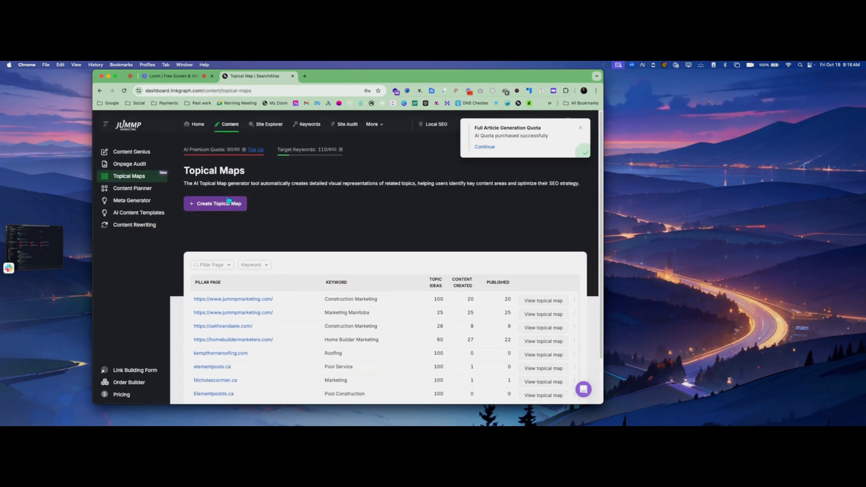
Start a new topical map and choose 'Create a new folder' as its save location
{"action": "left_click", "coordinate": [210, 203]}
{"action": "left_click", "coordinate": [330, 179]}
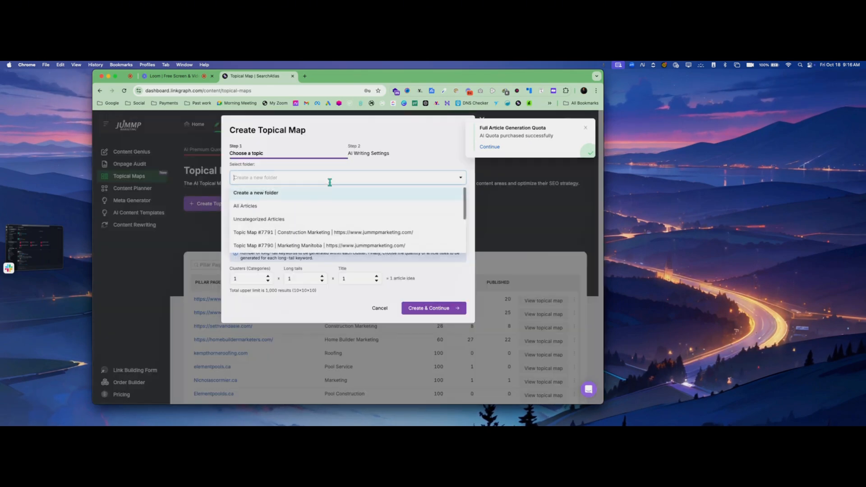
{"action": "left_click", "coordinate": [256, 193]}
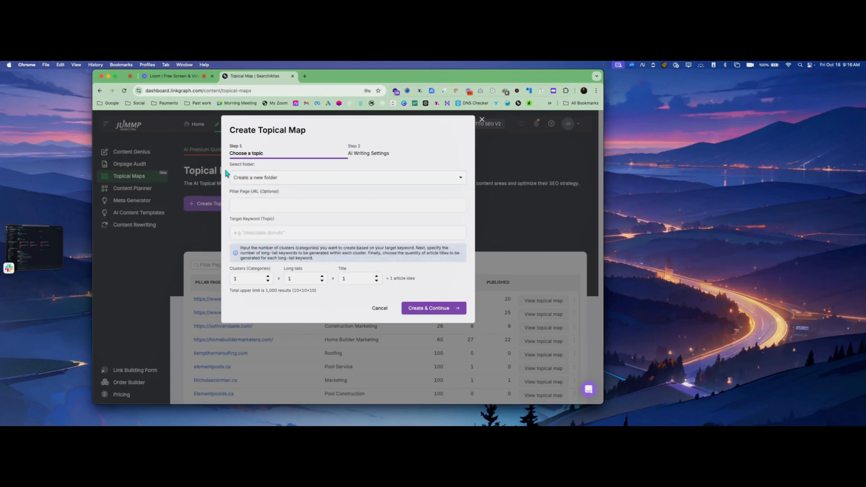
{"action": "left_click", "coordinate": [263, 206]}
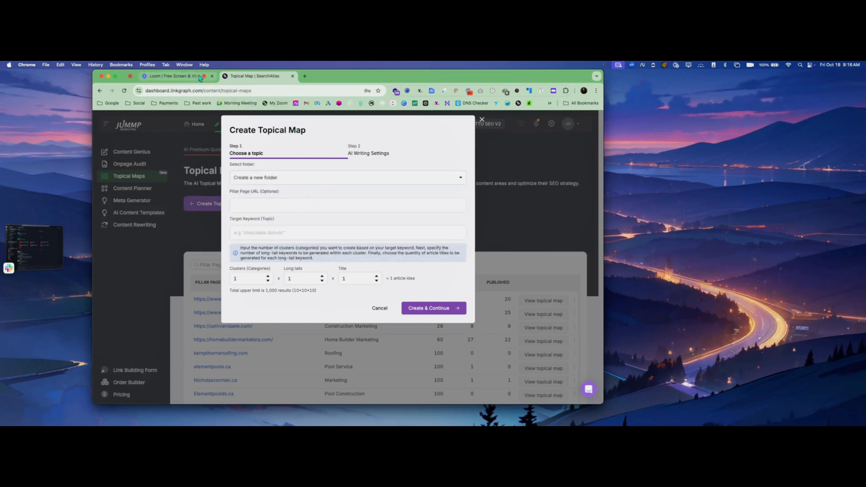
{"action": "left_click", "coordinate": [305, 77]}
Copy the Working Hands Inc. bookmark's address from the Past work bookmarks folder
{"action": "left_click", "coordinate": [199, 104]}
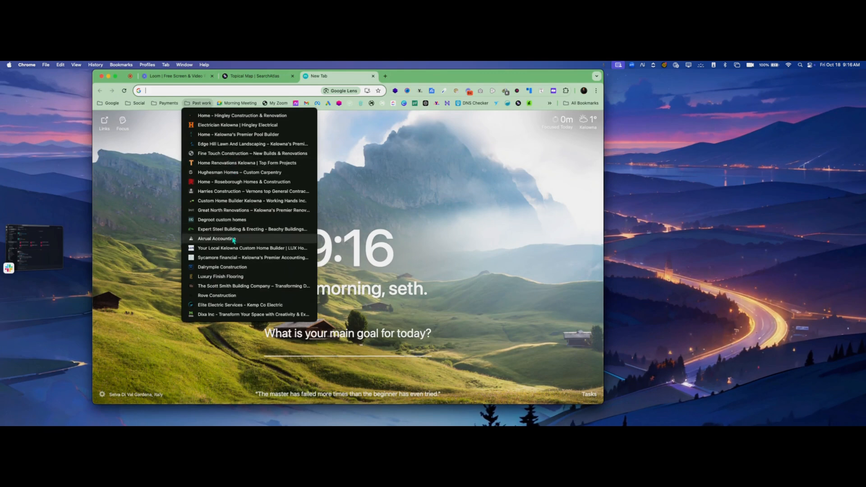
{"action": "right_click", "coordinate": [225, 202]}
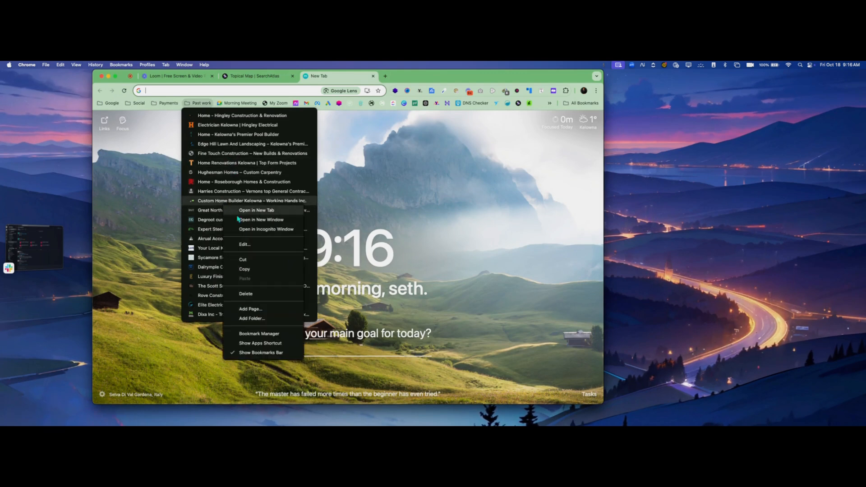
{"action": "left_click", "coordinate": [243, 269]}
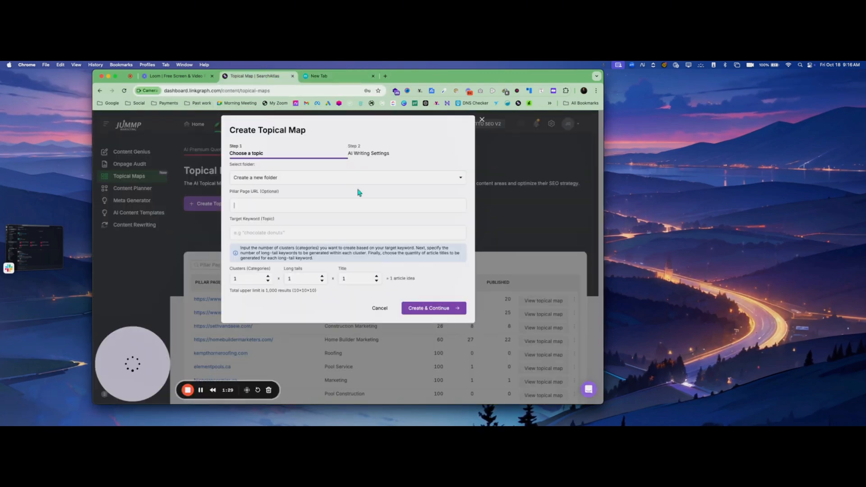
{"action": "left_click", "coordinate": [326, 202]}
{"action": "type", "text": "https://workinghandsinc.ca/"}
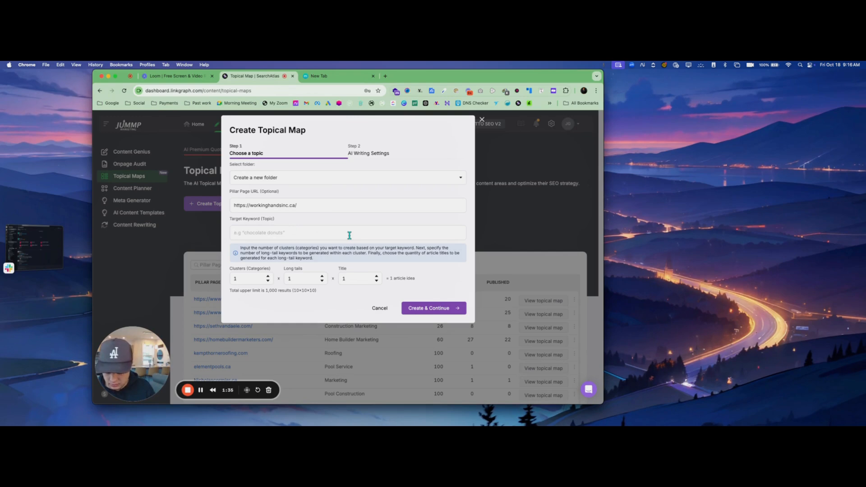
{"action": "type", "text": "Cus"}
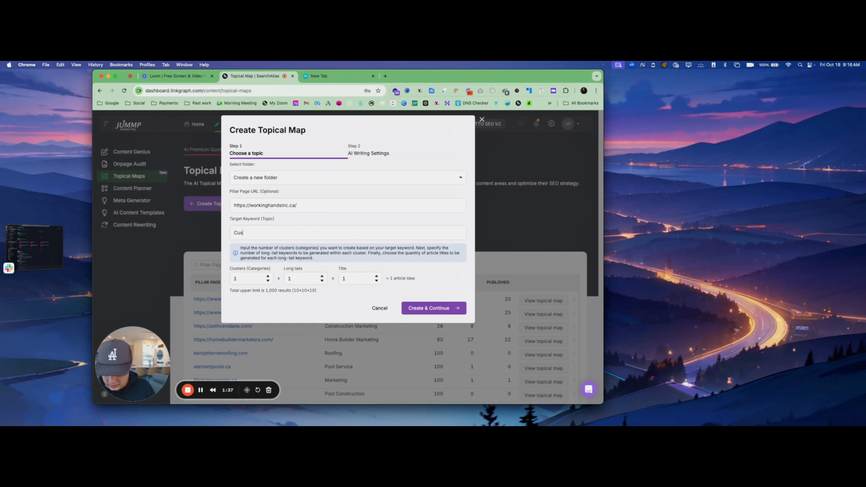
{"action": "type", "text": "tom Homes"}
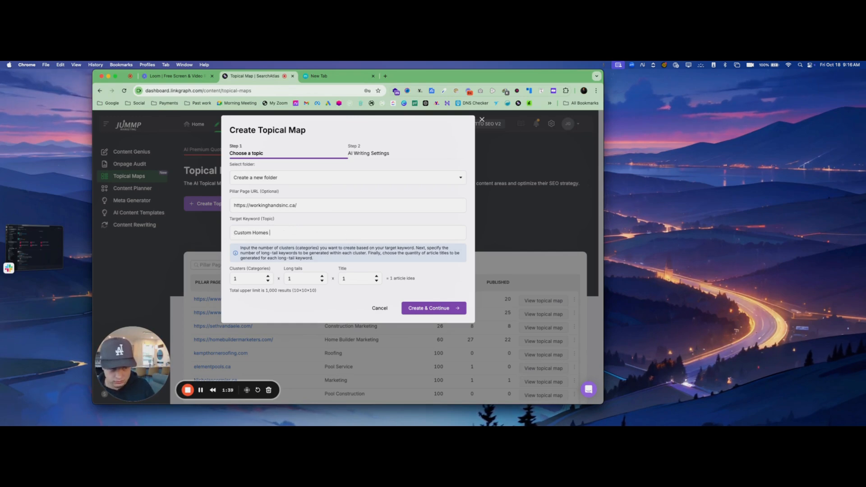
{"action": "type", "text": " Kelowna"}
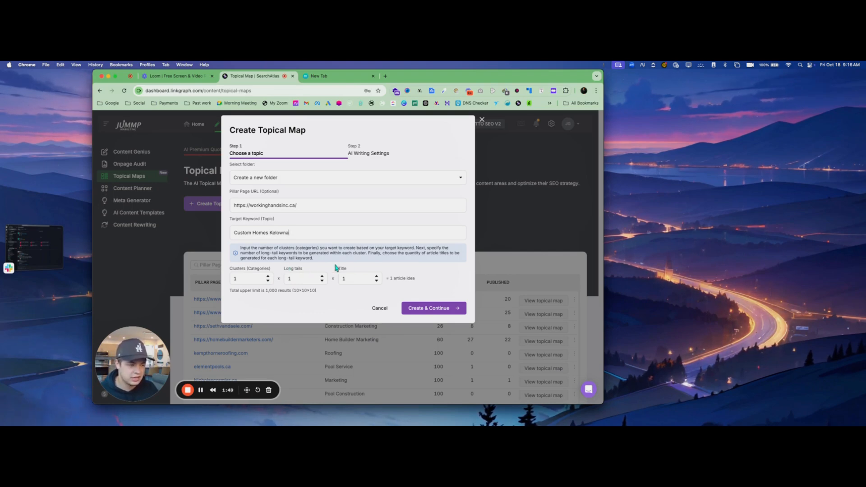
{"action": "left_click", "coordinate": [268, 276]}
{"action": "left_click", "coordinate": [268, 276]}
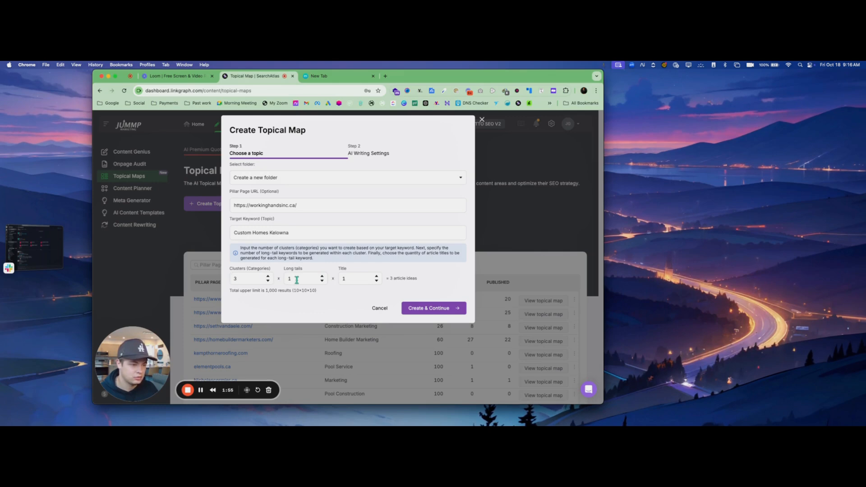
{"action": "double_click", "coordinate": [267, 276]}
{"action": "left_click", "coordinate": [422, 271]}
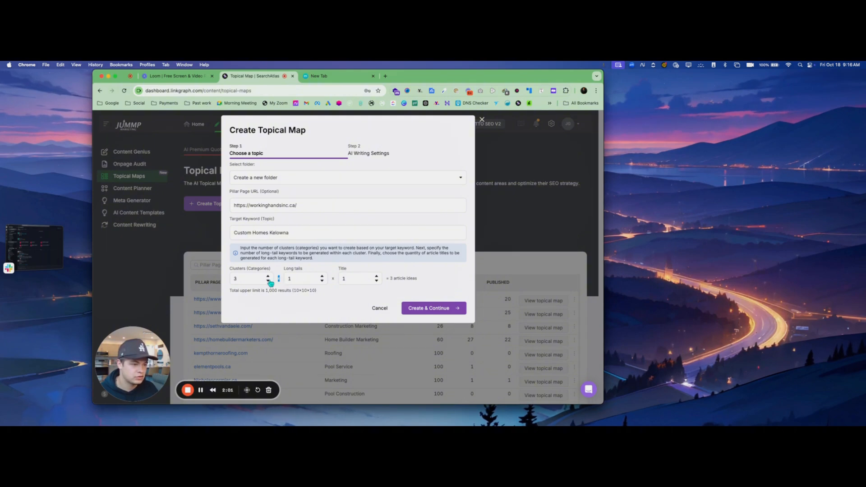
{"action": "left_click", "coordinate": [321, 279]}
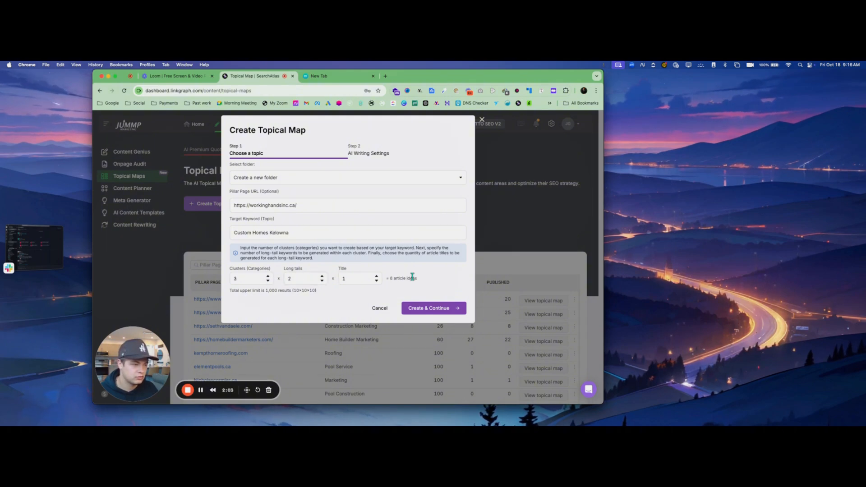
Submit the topic setup, paste the site address as website URL, and choose Inform as purpose
{"action": "left_click", "coordinate": [430, 309]}
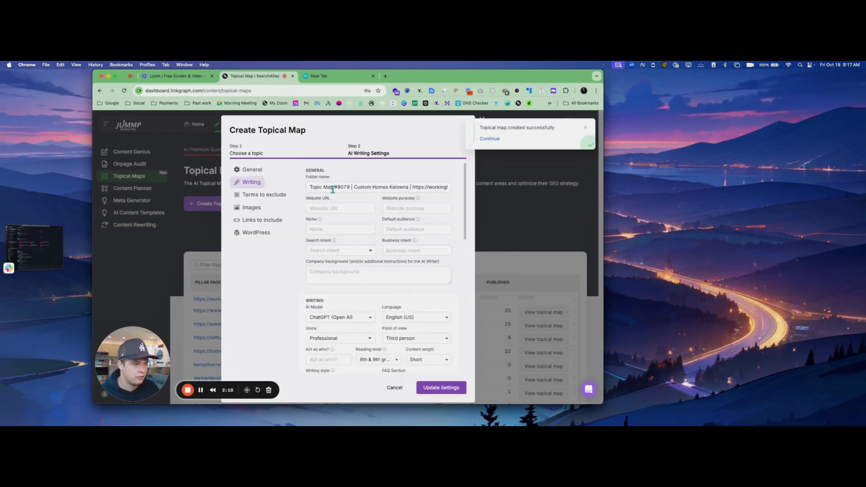
{"action": "triple_click", "coordinate": [343, 187]}
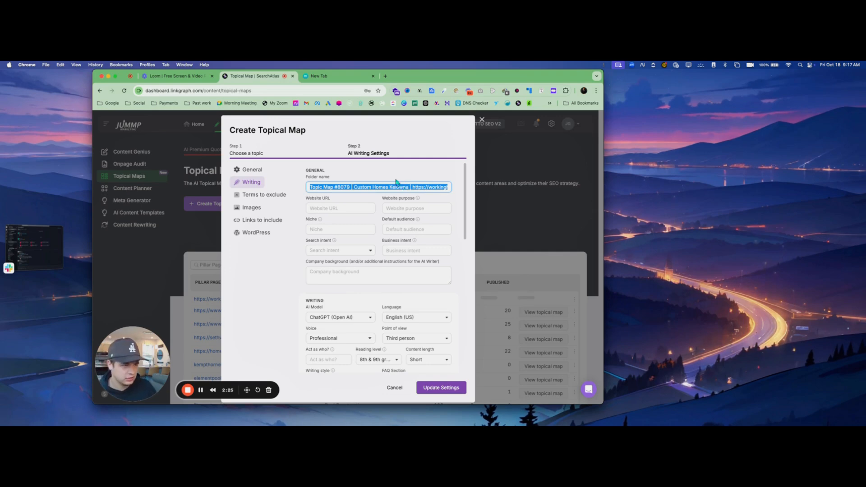
{"action": "left_click", "coordinate": [342, 206]}
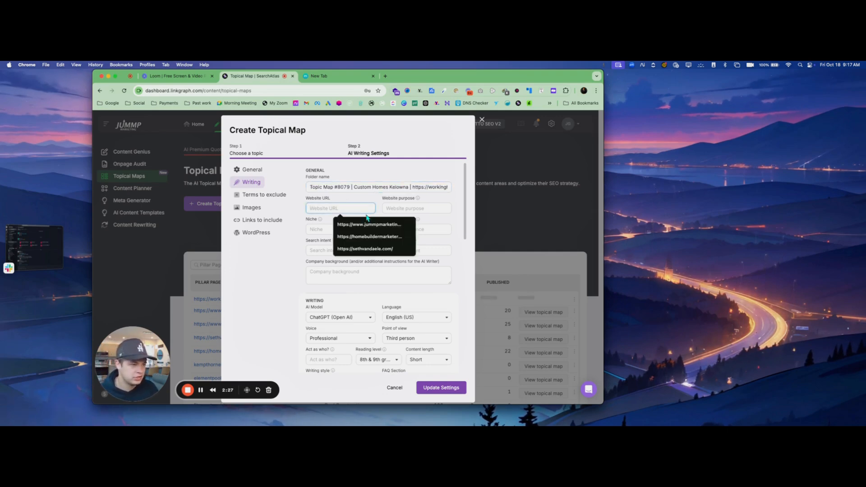
{"action": "key", "text": "super+v"}
{"action": "left_click", "coordinate": [442, 208]}
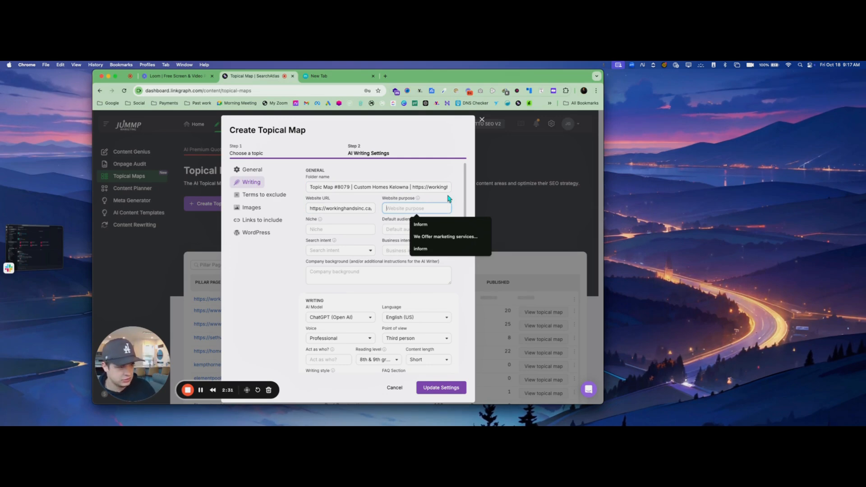
{"action": "left_click", "coordinate": [435, 224]}
Set niche 'Custom Homes', audience 'Home owners', Informational search intent, business intent 'build custom homes'
{"action": "left_click", "coordinate": [346, 225]}
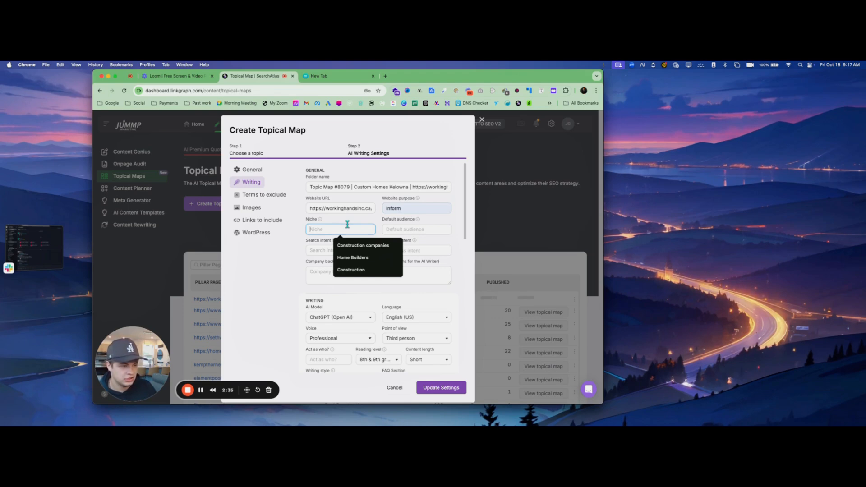
{"action": "type", "text": "H"}
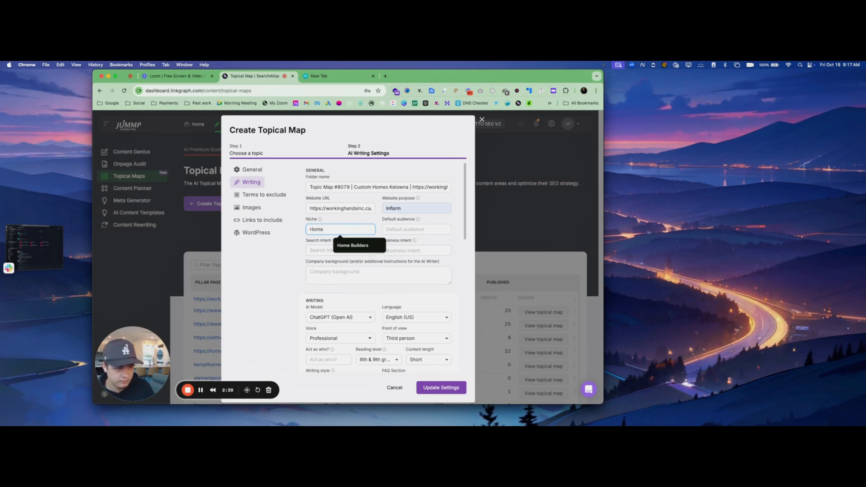
{"action": "key", "text": "BackSpace"}
{"action": "type", "text": "Cust"}
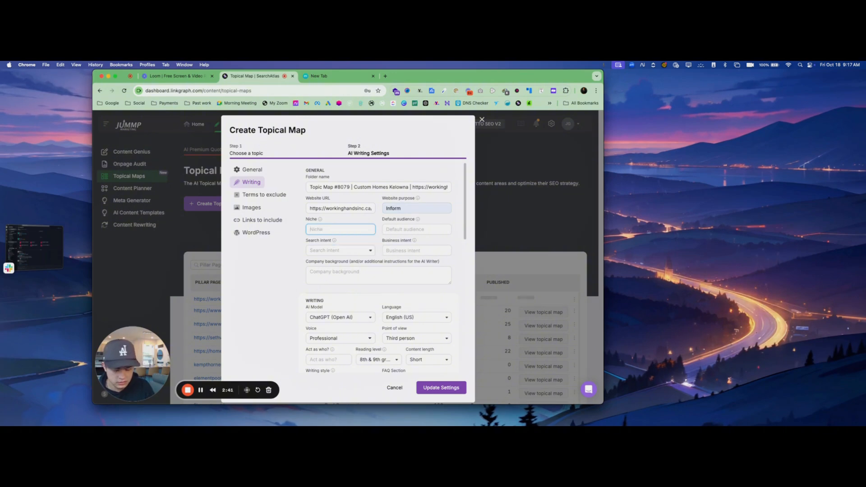
{"action": "type", "text": "om Ho"}
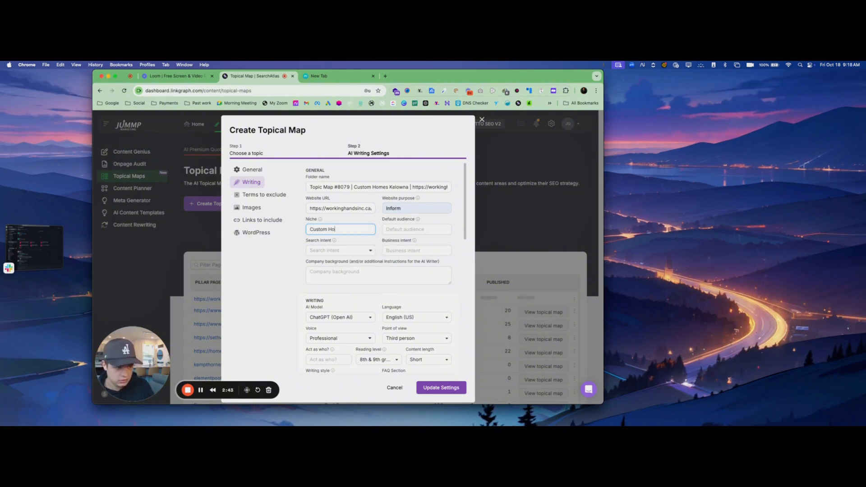
{"action": "type", "text": "mes"}
{"action": "left_click", "coordinate": [437, 230]}
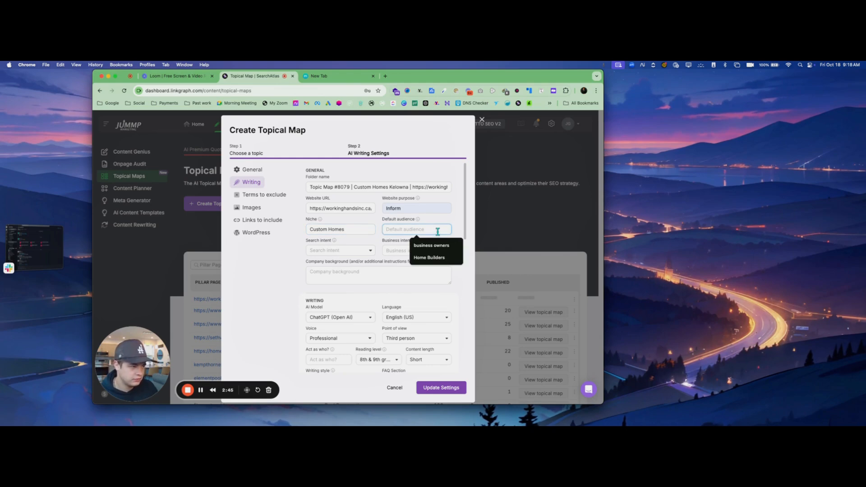
{"action": "type", "text": "Home o"}
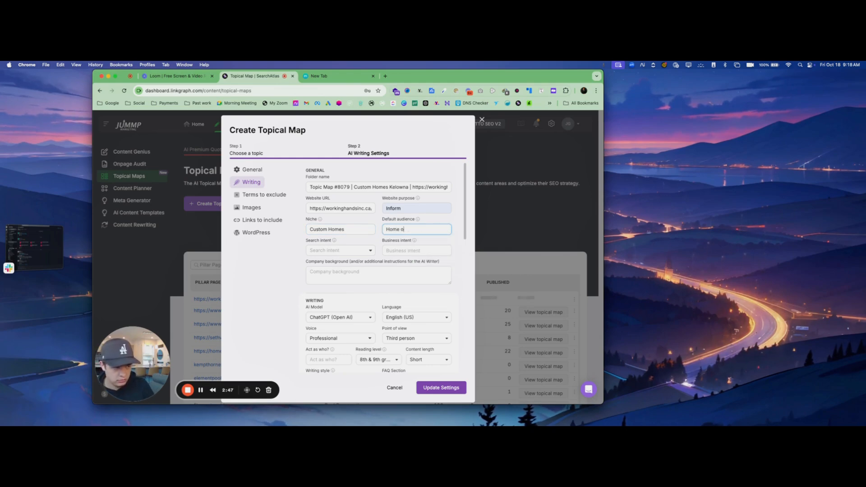
{"action": "type", "text": "wners"}
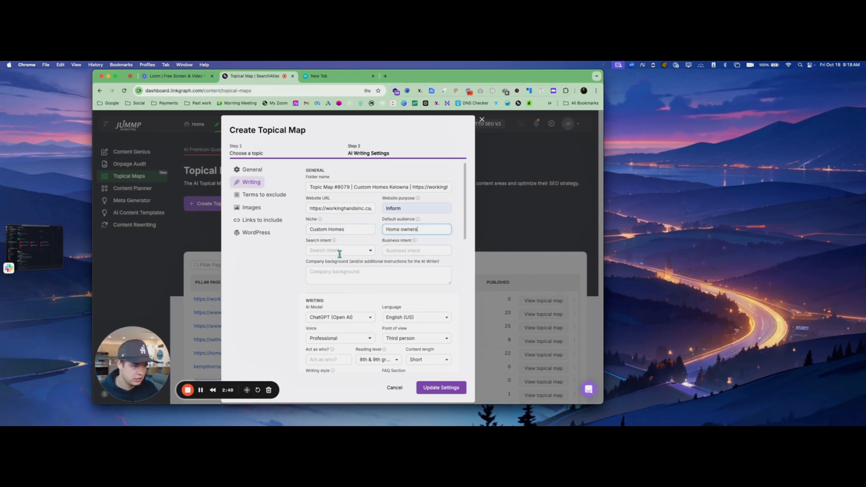
{"action": "left_click", "coordinate": [339, 251]}
{"action": "left_click", "coordinate": [343, 264]}
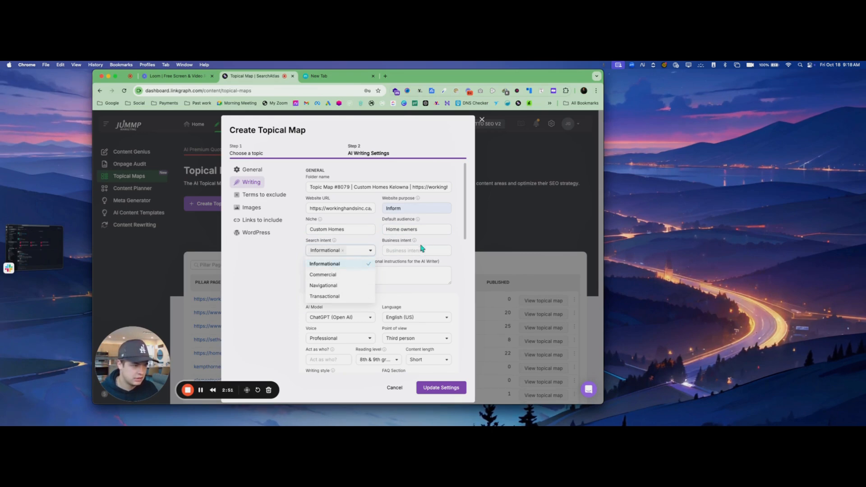
{"action": "left_click", "coordinate": [402, 251]}
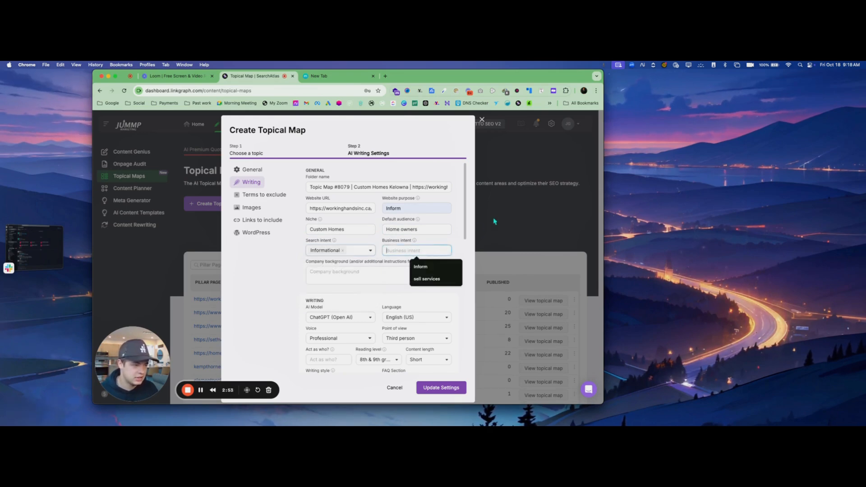
{"action": "type", "text": "bui"}
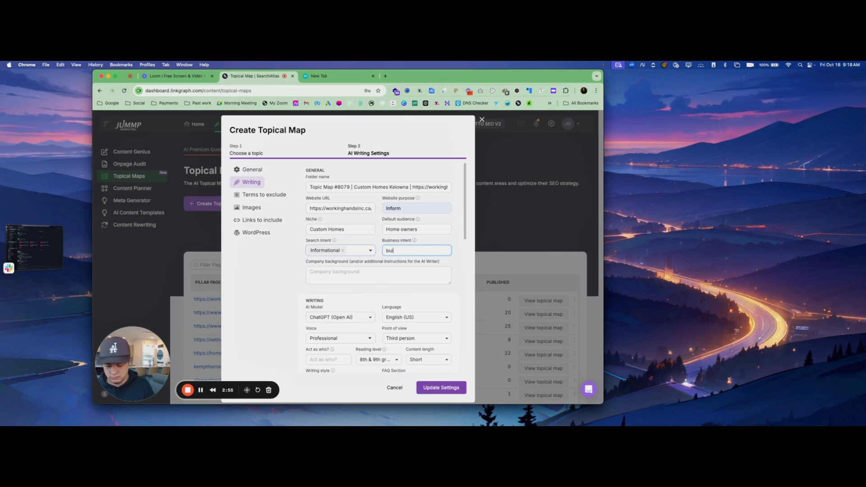
{"action": "type", "text": "ld custom hom"}
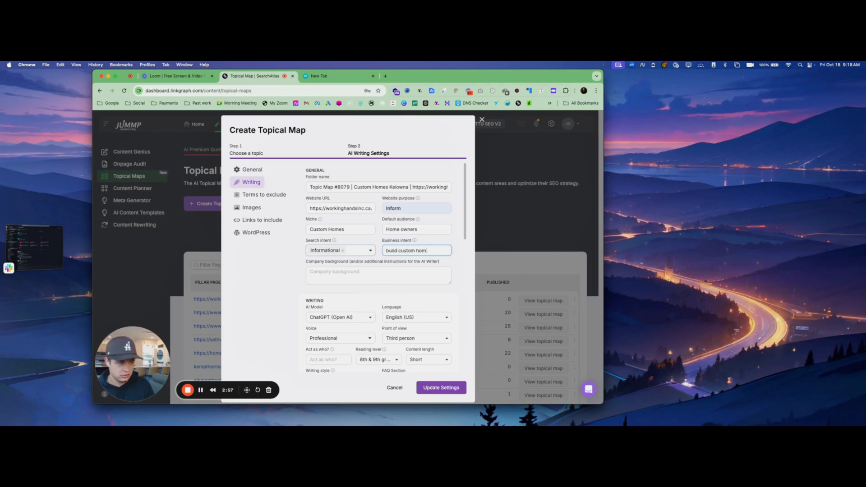
{"action": "type", "text": "es"}
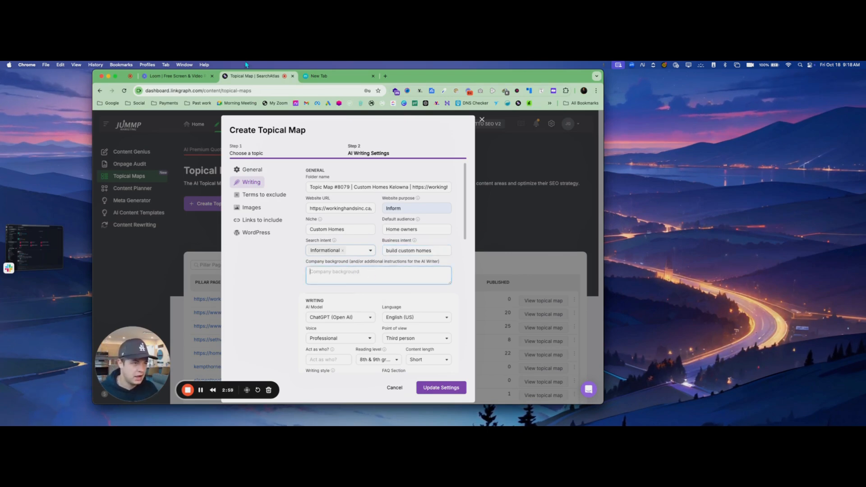
Copy the About Us paragraph from workinghandsinc.ca's About page and return to the topical map tab
{"action": "left_click", "coordinate": [322, 78]}
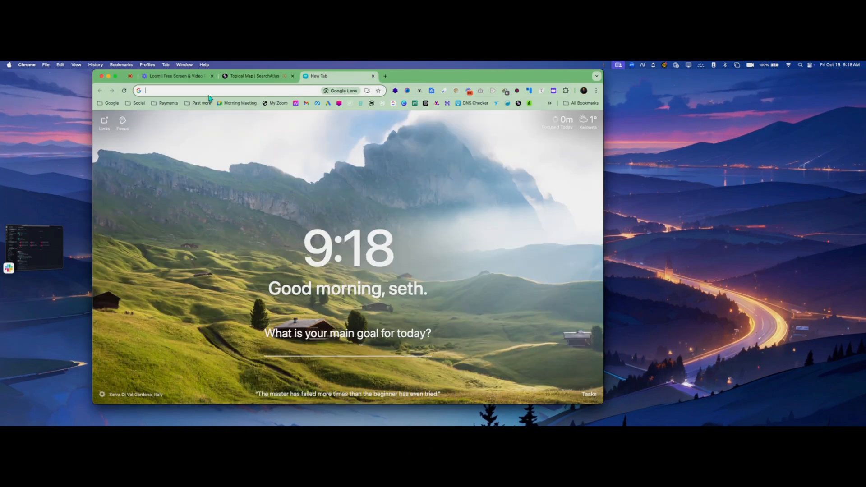
{"action": "type", "text": "workinghandsinc.ca"}
{"action": "key", "text": "Return"}
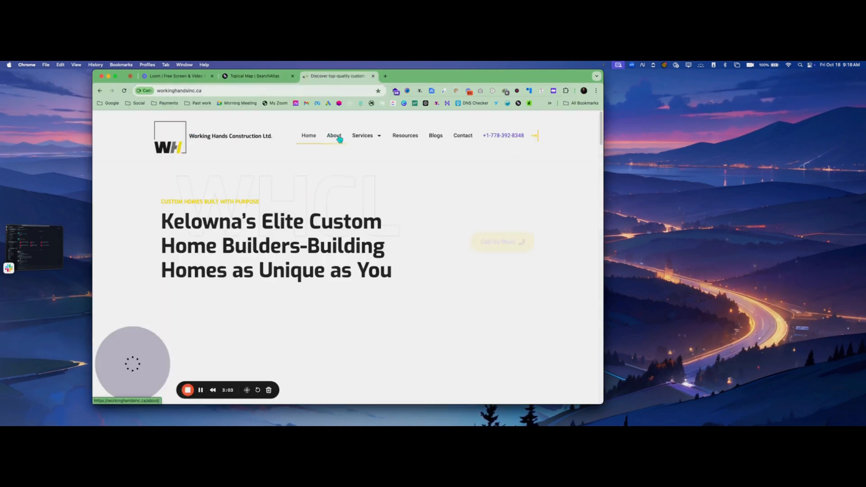
{"action": "left_click", "coordinate": [339, 139]}
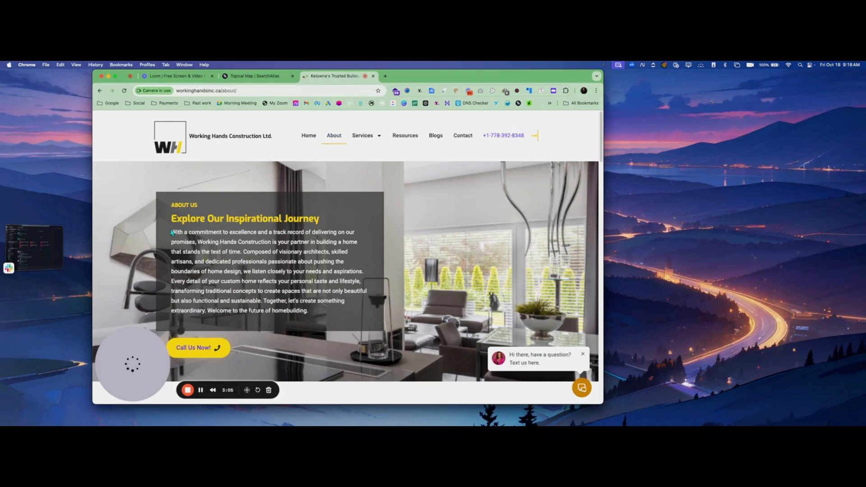
{"action": "right_click", "coordinate": [260, 270]}
{"action": "left_click", "coordinate": [302, 285]}
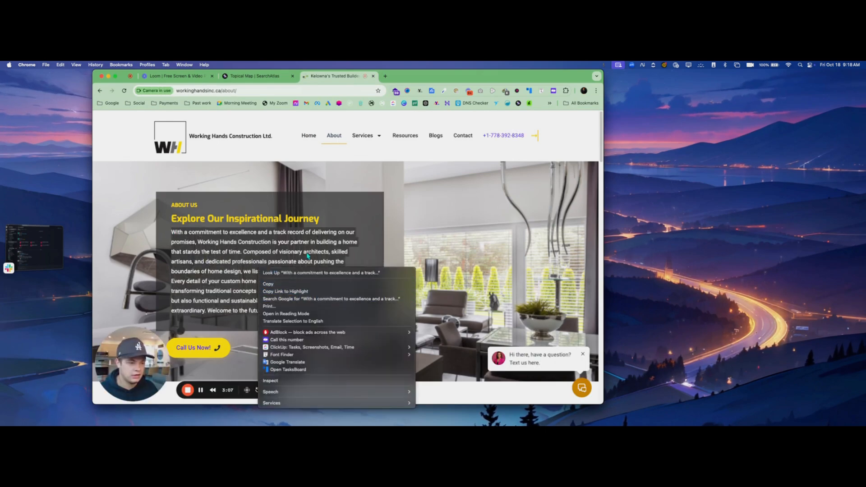
{"action": "left_click", "coordinate": [245, 77]}
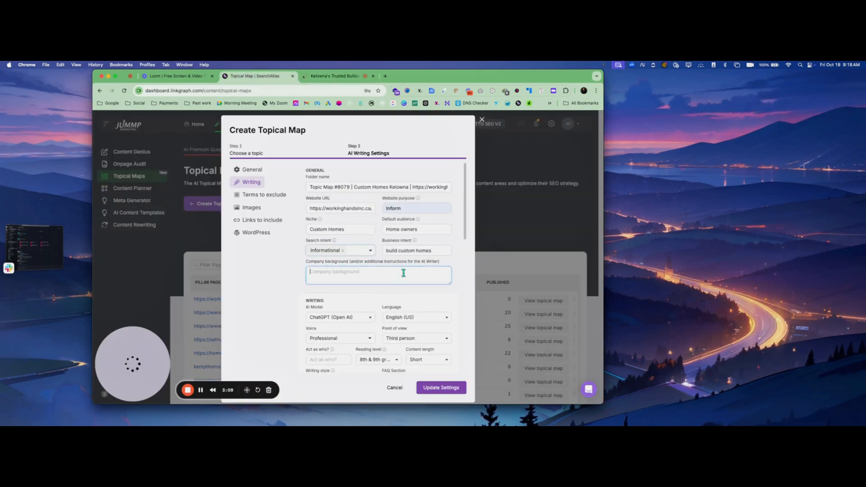
Paste the About text as company background, keep Third person, and act as 'a professional home builder'
{"action": "key", "text": "cmd+v"}
{"action": "scroll", "coordinate": [395, 271], "scroll_direction": "down", "scroll_amount": 3}
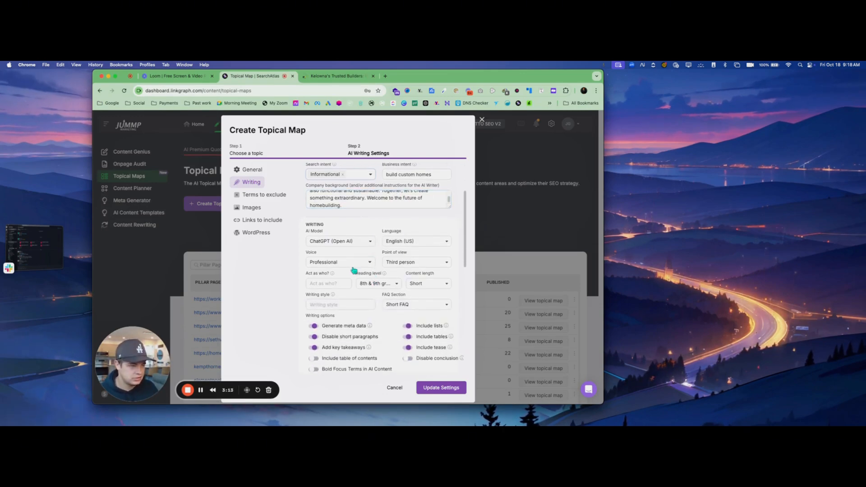
{"action": "left_click", "coordinate": [409, 263]}
{"action": "left_click", "coordinate": [405, 286]}
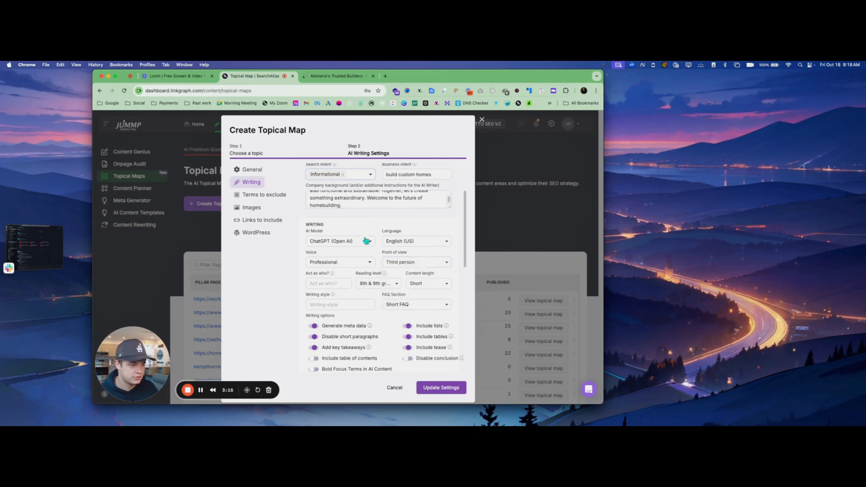
{"action": "left_click", "coordinate": [366, 262]}
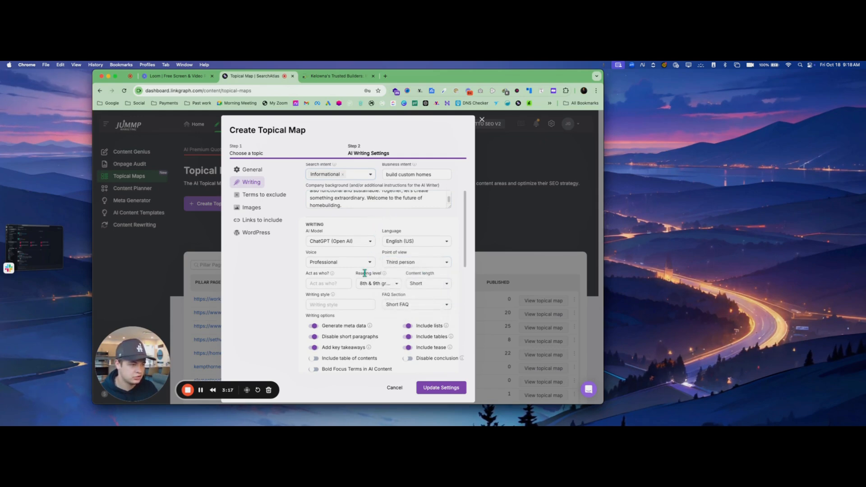
{"action": "left_click", "coordinate": [335, 281]}
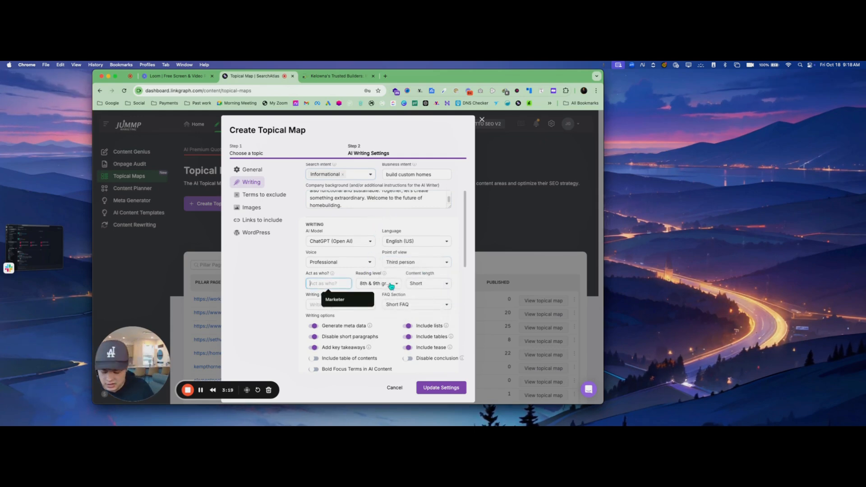
{"action": "type", "text": "a prof"}
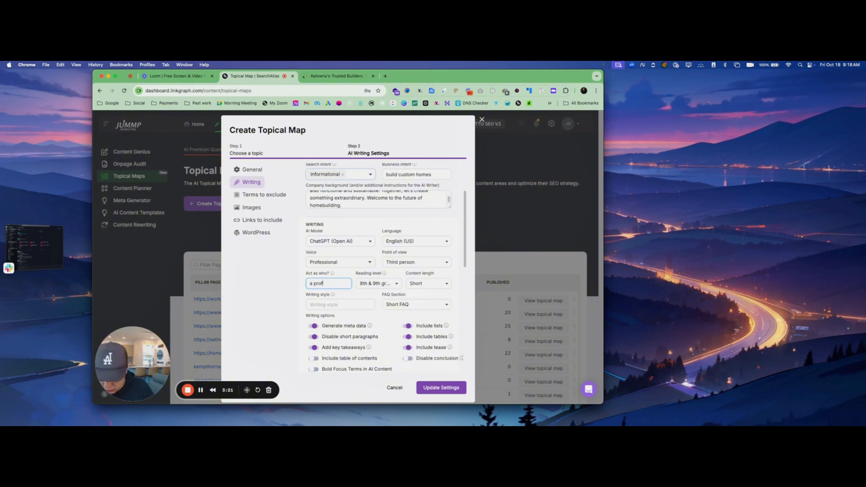
{"action": "type", "text": "fesional "}
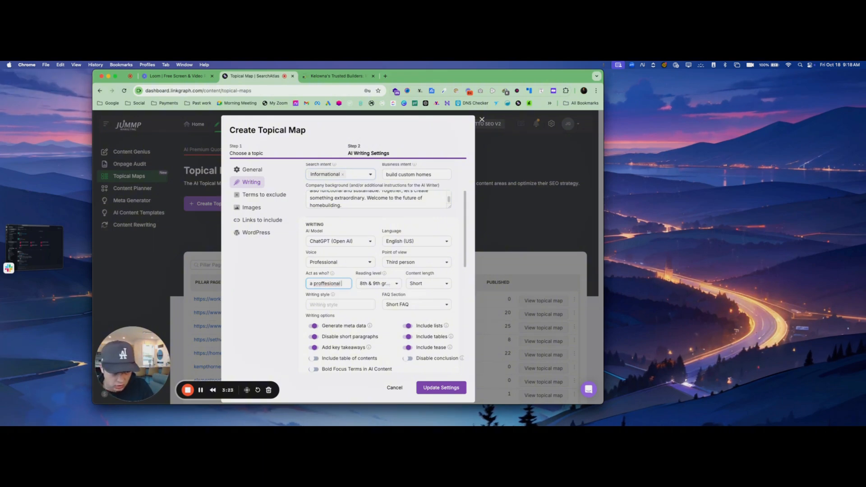
{"action": "type", "text": "home buil"}
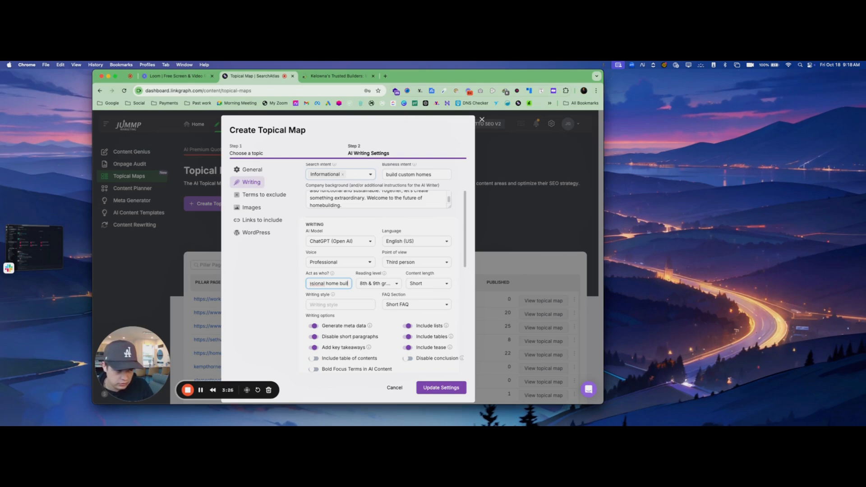
{"action": "type", "text": "der"}
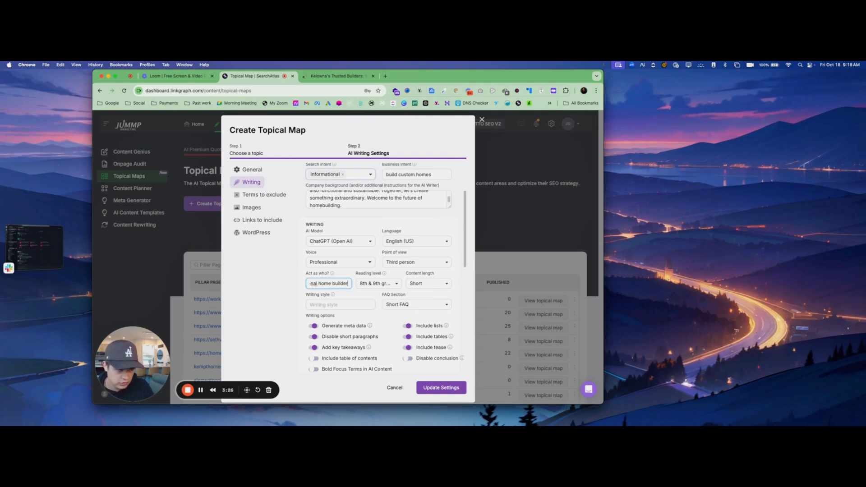
{"action": "right_click", "coordinate": [314, 283]}
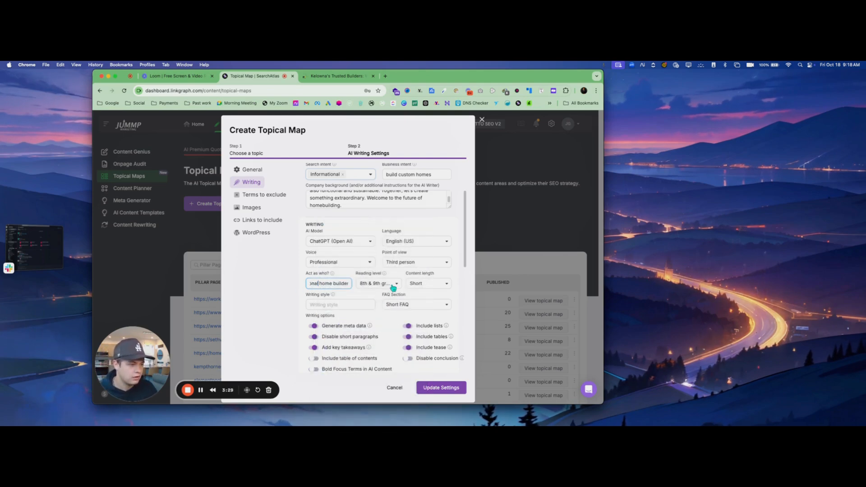
Set content length to Medium and reading level to 10th to 12th grade
{"action": "left_click", "coordinate": [431, 283]}
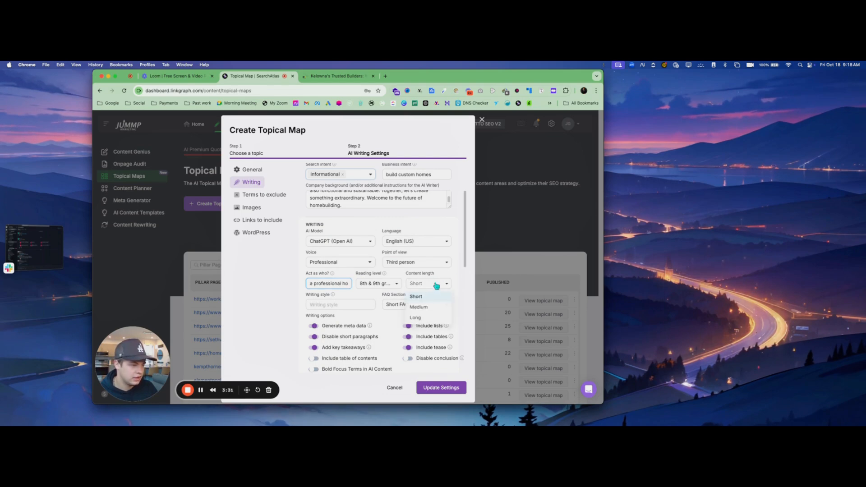
{"action": "left_click", "coordinate": [417, 307]}
{"action": "left_click", "coordinate": [381, 283]}
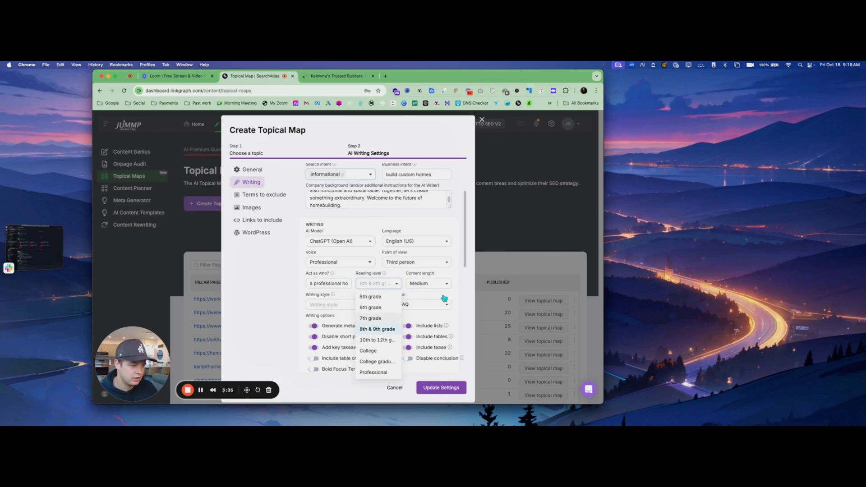
{"action": "left_click", "coordinate": [380, 340]}
{"action": "left_click", "coordinate": [348, 305]}
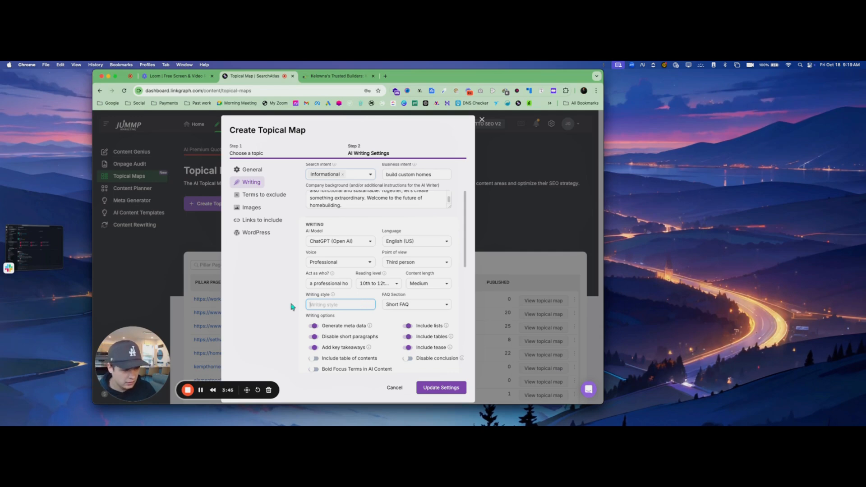
{"action": "left_click", "coordinate": [425, 295]}
{"action": "left_click", "coordinate": [426, 305]}
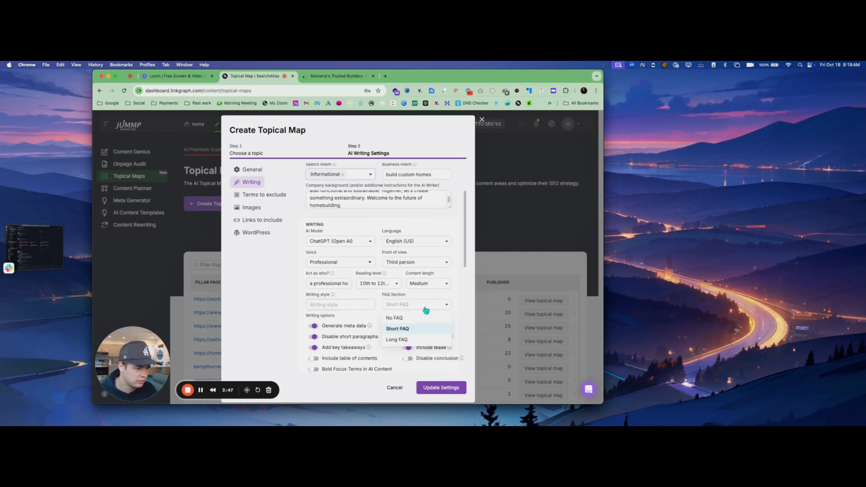
Keep Short FAQ, include a table of contents, and keep the wide screen 16:9 image ratio
{"action": "left_click", "coordinate": [390, 328]}
{"action": "scroll", "coordinate": [389, 327], "scroll_direction": "down", "scroll_amount": 2}
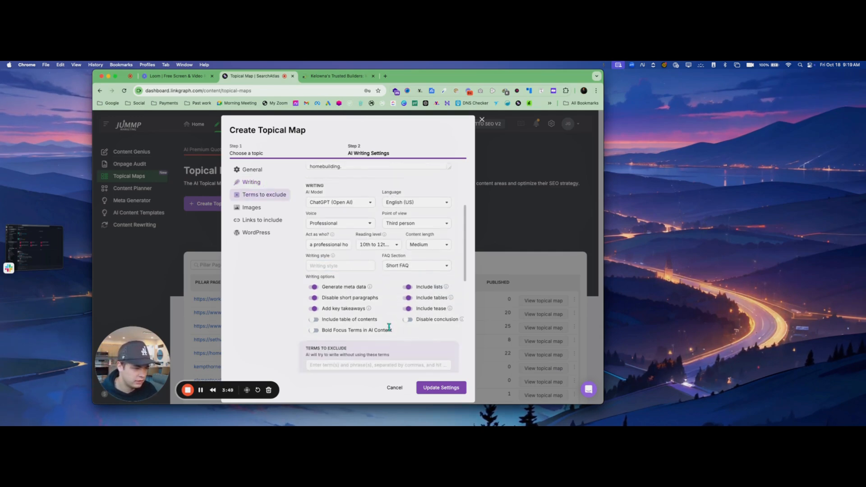
{"action": "left_click", "coordinate": [315, 321]}
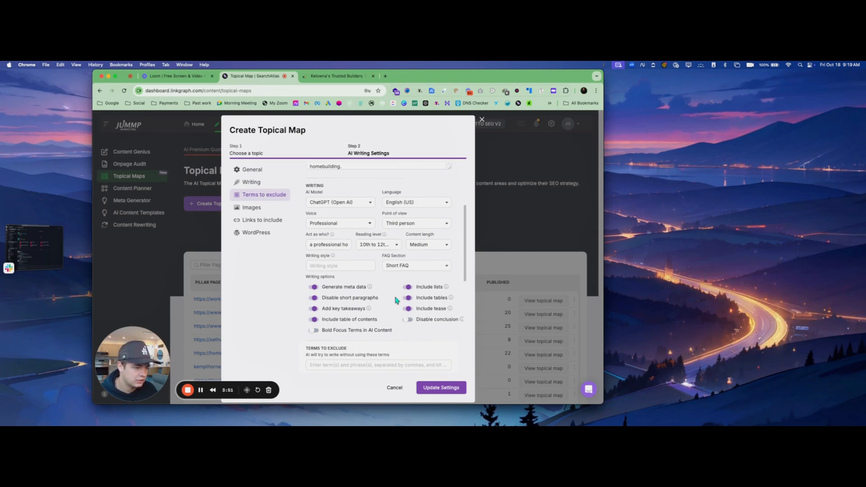
{"action": "scroll", "coordinate": [384, 330], "scroll_direction": "down", "scroll_amount": 3}
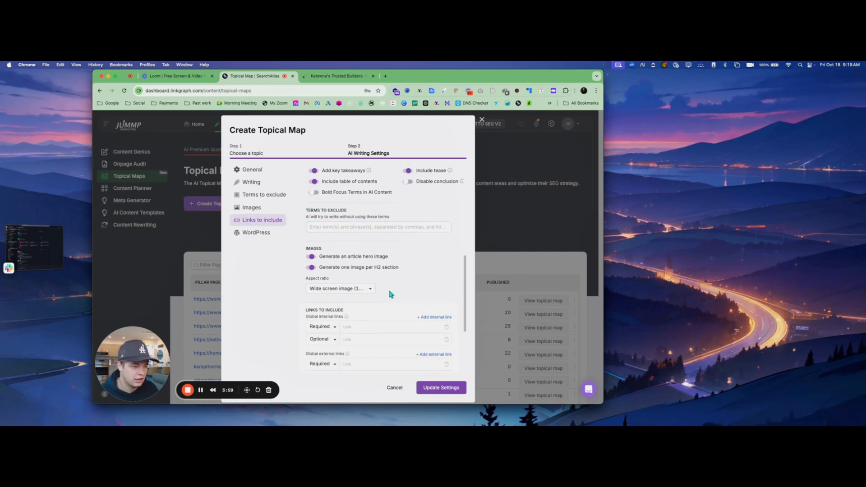
{"action": "scroll", "coordinate": [388, 293], "scroll_direction": "down", "scroll_amount": 1}
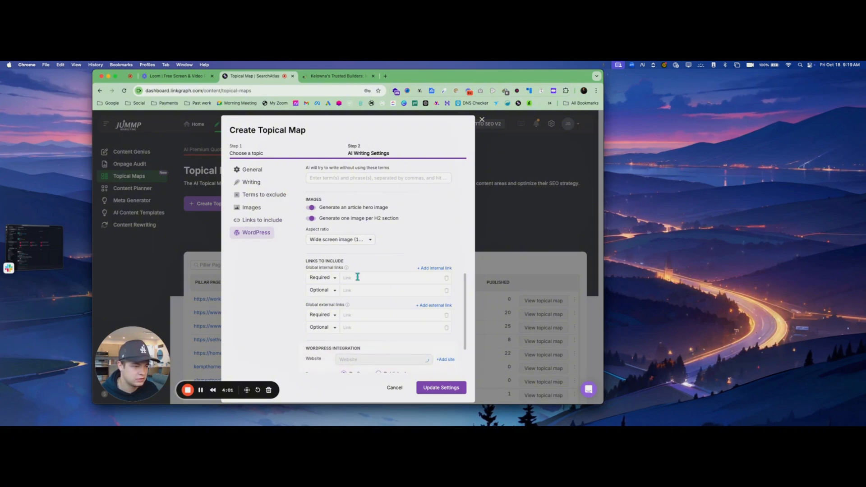
{"action": "scroll", "coordinate": [382, 293], "scroll_direction": "down", "scroll_amount": 1}
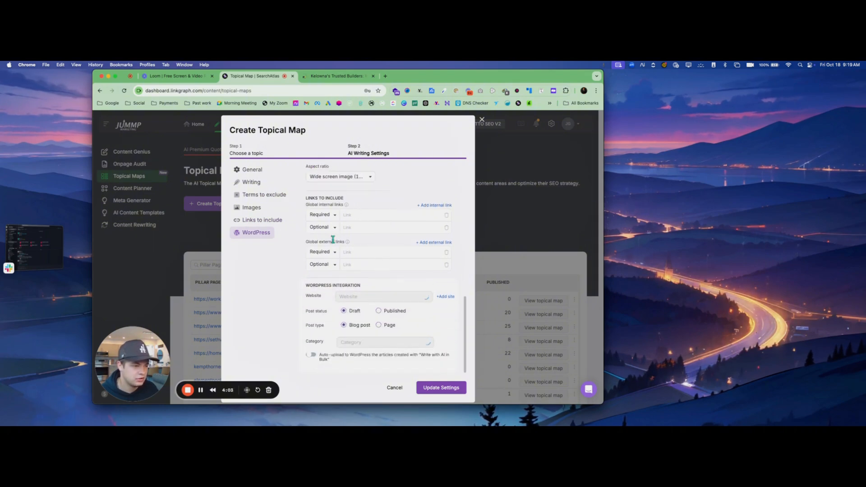
{"action": "scroll", "coordinate": [366, 246], "scroll_direction": "up", "scroll_amount": 1}
{"action": "left_click", "coordinate": [358, 206]}
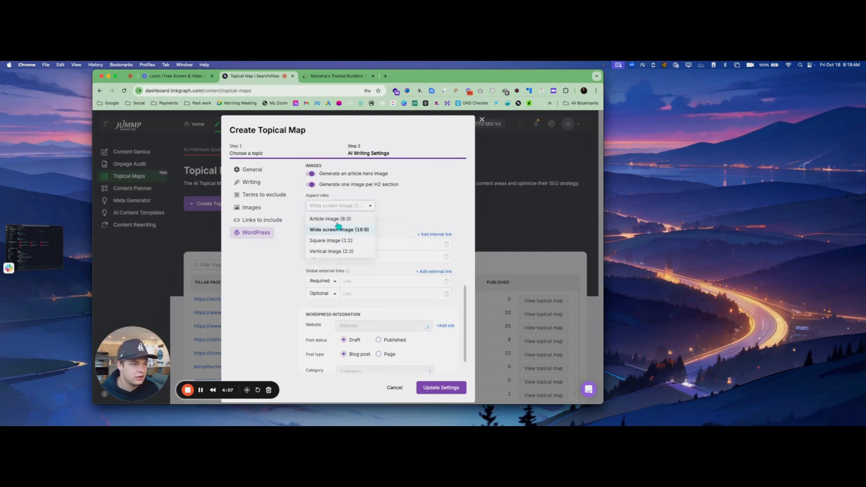
{"action": "left_click", "coordinate": [414, 203]}
{"action": "scroll", "coordinate": [391, 287], "scroll_direction": "down", "scroll_amount": 2}
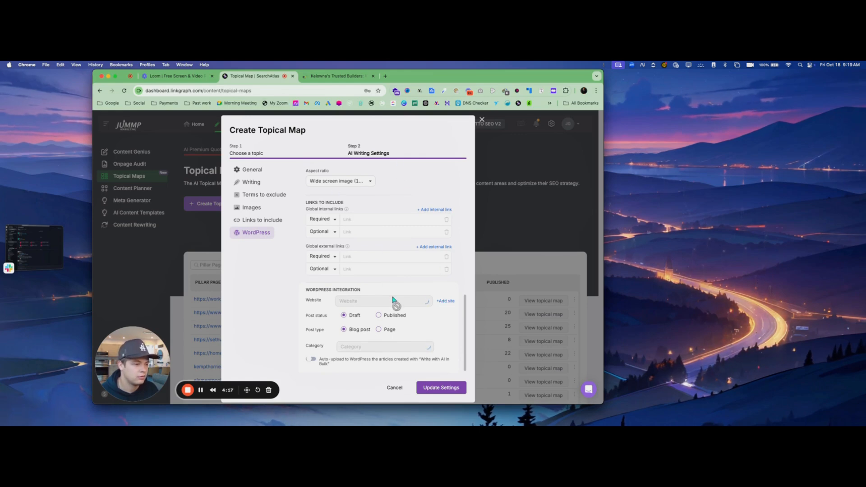
Save the settings, open the Custom Homes Kelowna map, and view its six ideas in Table view
{"action": "left_click", "coordinate": [436, 389]}
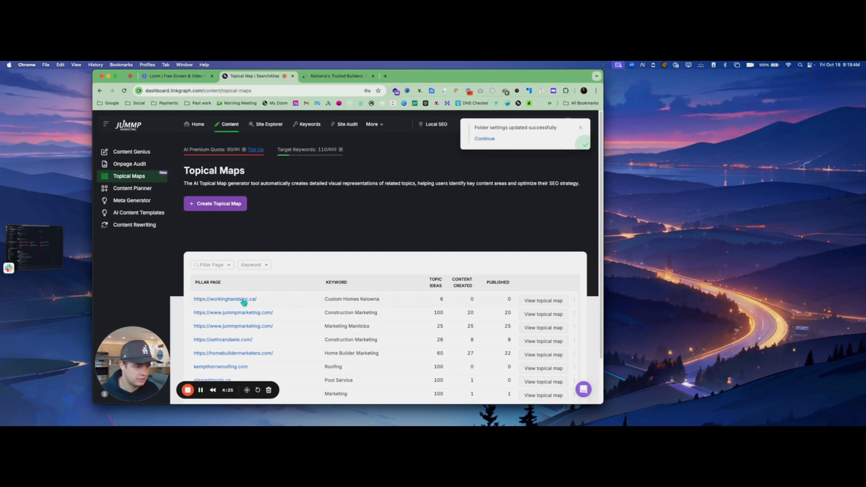
{"action": "left_click", "coordinate": [555, 305]}
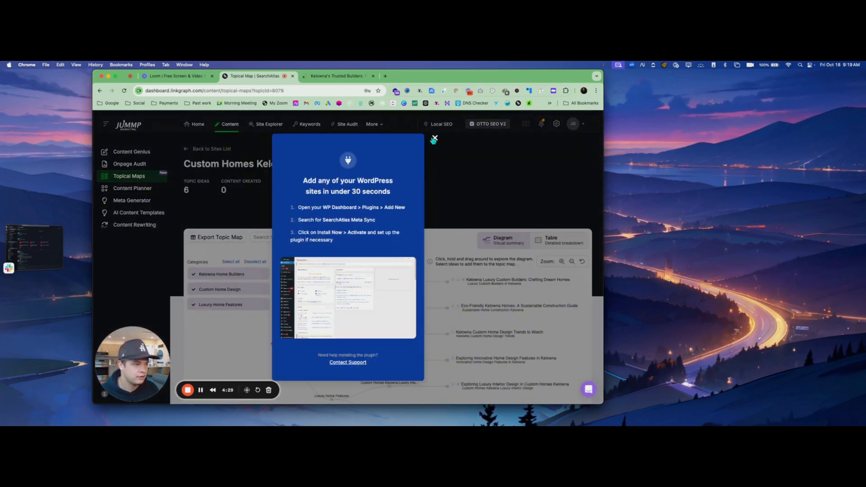
{"action": "left_click", "coordinate": [434, 138]}
{"action": "scroll", "coordinate": [392, 253], "scroll_direction": "down", "scroll_amount": 1}
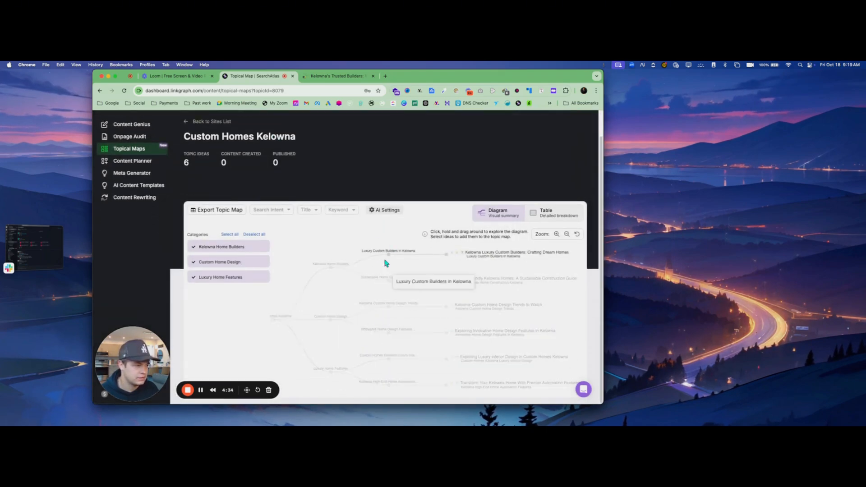
{"action": "left_click", "coordinate": [545, 216]}
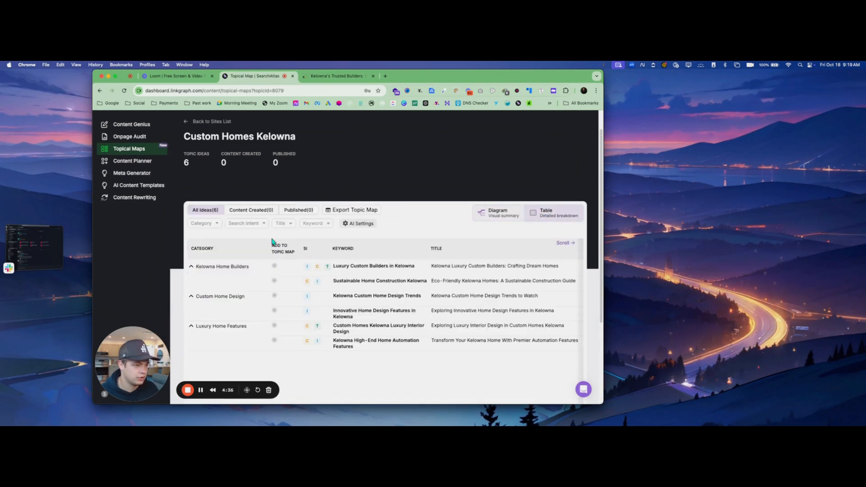
{"action": "left_click", "coordinate": [195, 267]}
{"action": "left_click", "coordinate": [195, 268]}
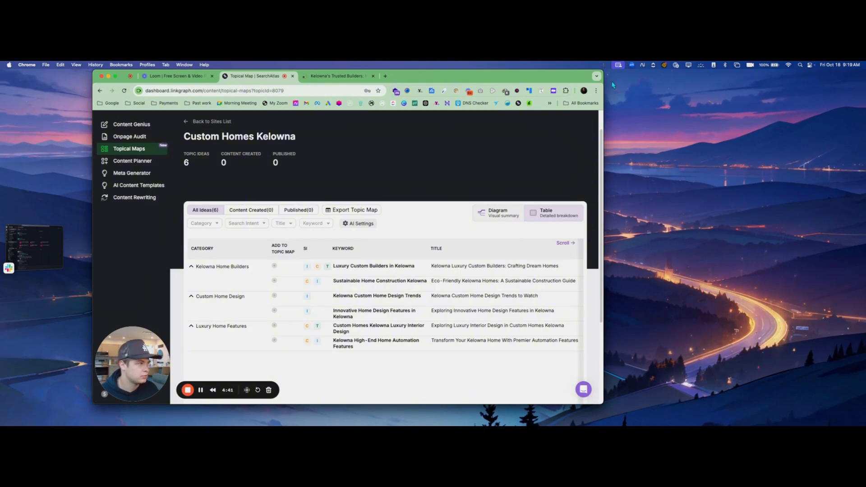
Generate a Full Article with AI for the Kelowna Luxury Custom Builders idea and open it in the editor
{"action": "left_click_drag", "start_coordinate": [603, 80], "coordinate": [828, 80]}
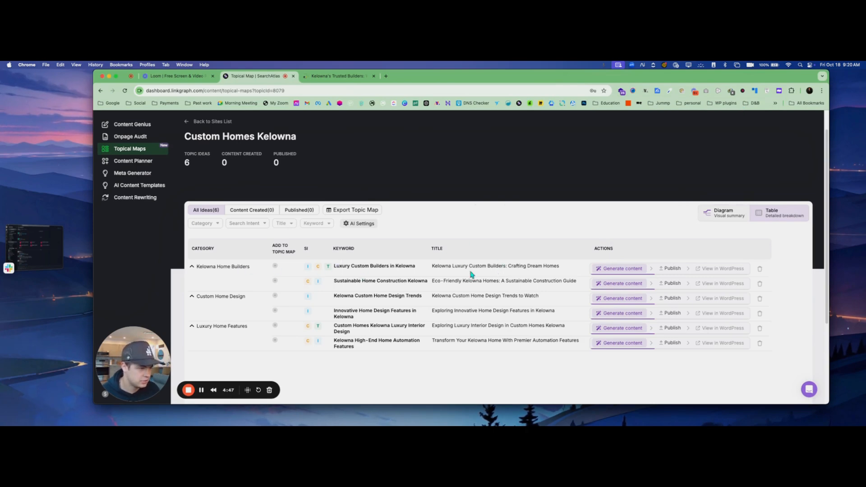
{"action": "left_click", "coordinate": [612, 269]}
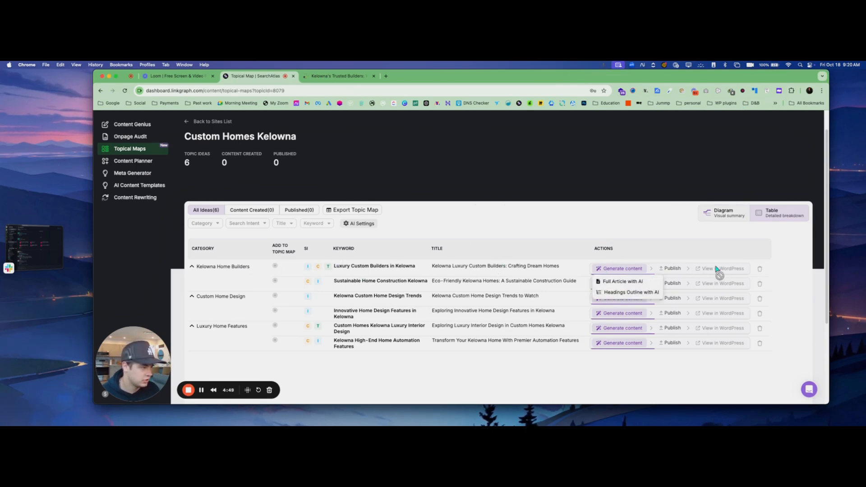
{"action": "left_click", "coordinate": [622, 280]}
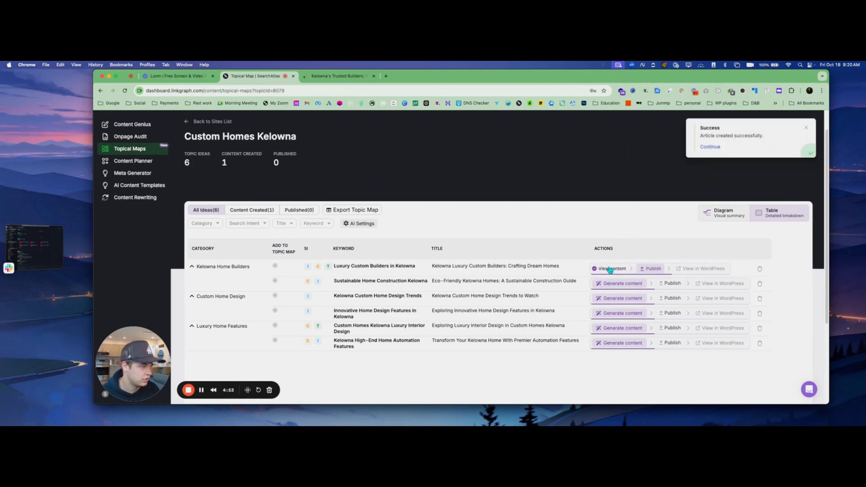
{"action": "left_click", "coordinate": [607, 269]}
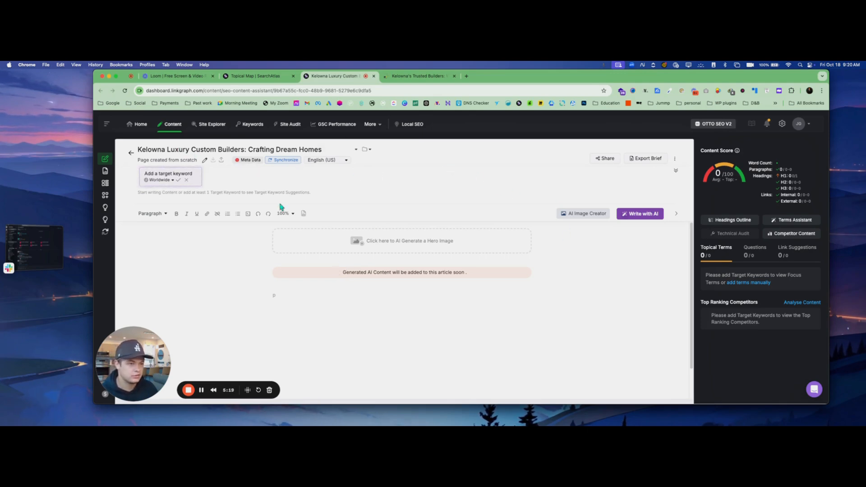
Scroll the finished Kelowna article from the hero image down to the Conclusion and back up
{"action": "left_click", "coordinate": [203, 391]}
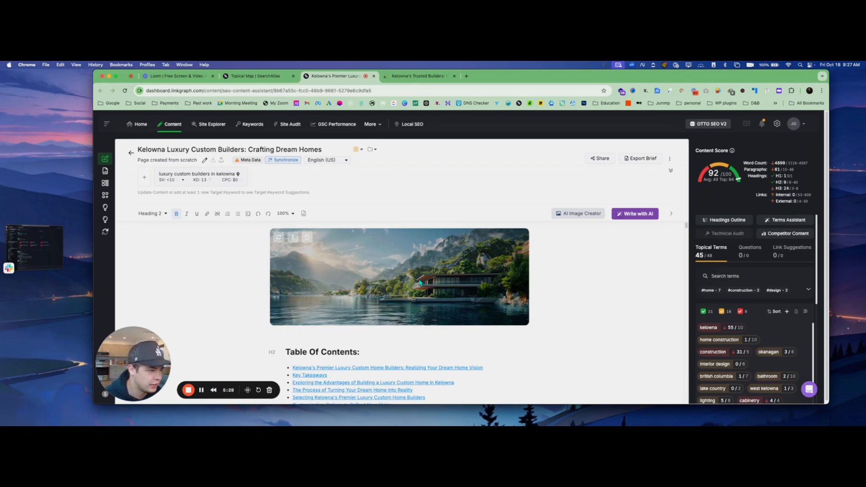
{"action": "scroll", "coordinate": [419, 282], "scroll_direction": "down", "scroll_amount": 10}
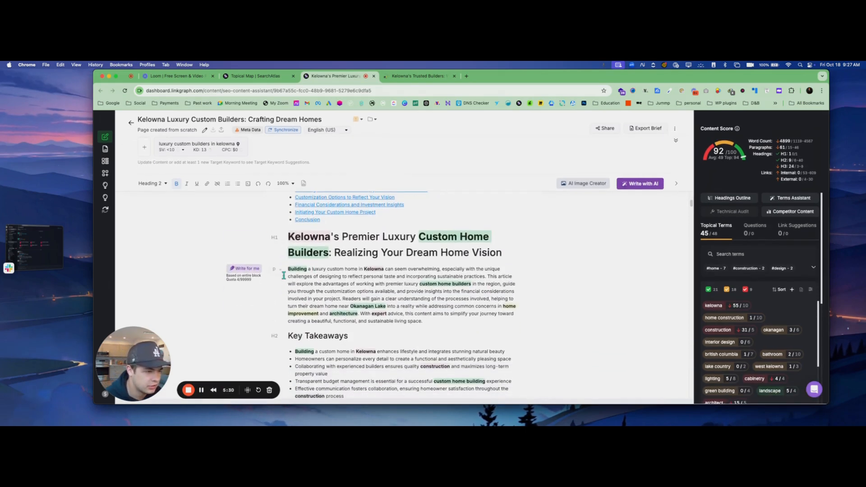
{"action": "scroll", "coordinate": [320, 261], "scroll_direction": "down", "scroll_amount": 5}
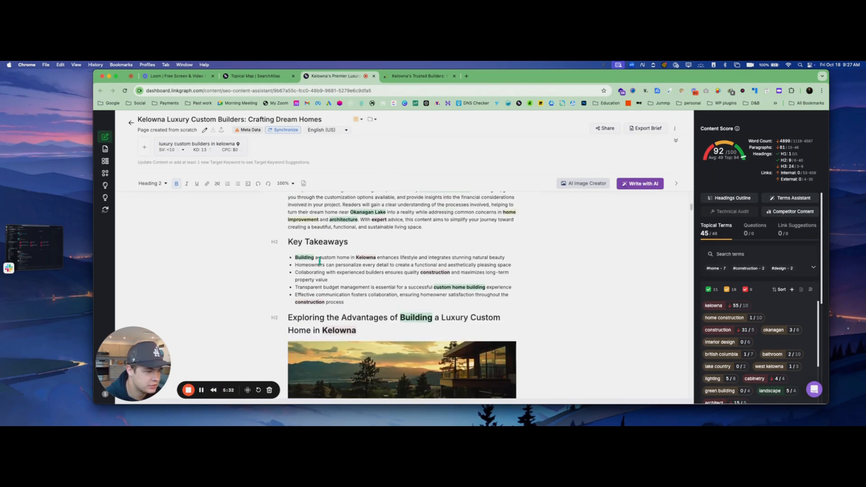
{"action": "scroll", "coordinate": [320, 261], "scroll_direction": "down", "scroll_amount": 4}
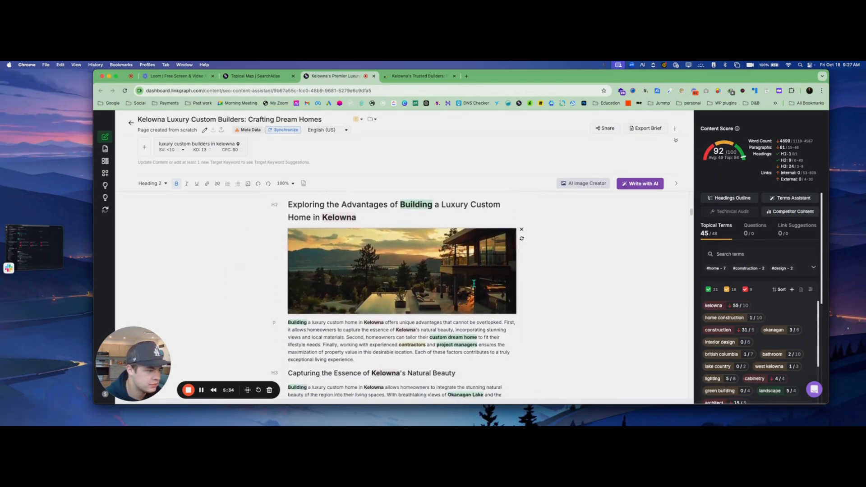
{"action": "scroll", "coordinate": [473, 283], "scroll_direction": "down", "scroll_amount": 8}
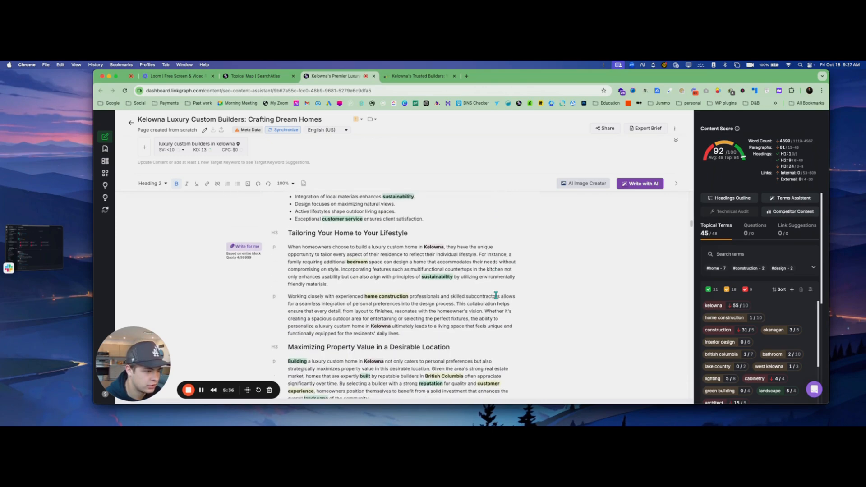
{"action": "scroll", "coordinate": [496, 296], "scroll_direction": "down", "scroll_amount": 10}
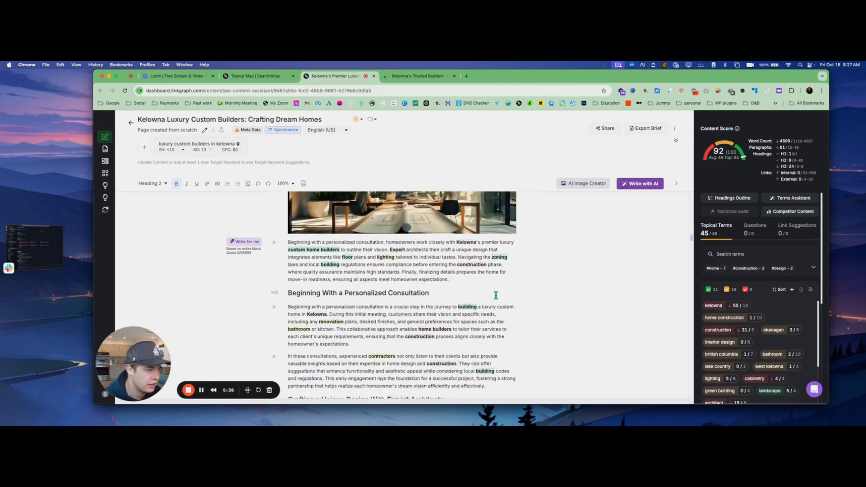
{"action": "scroll", "coordinate": [496, 296], "scroll_direction": "down", "scroll_amount": 5}
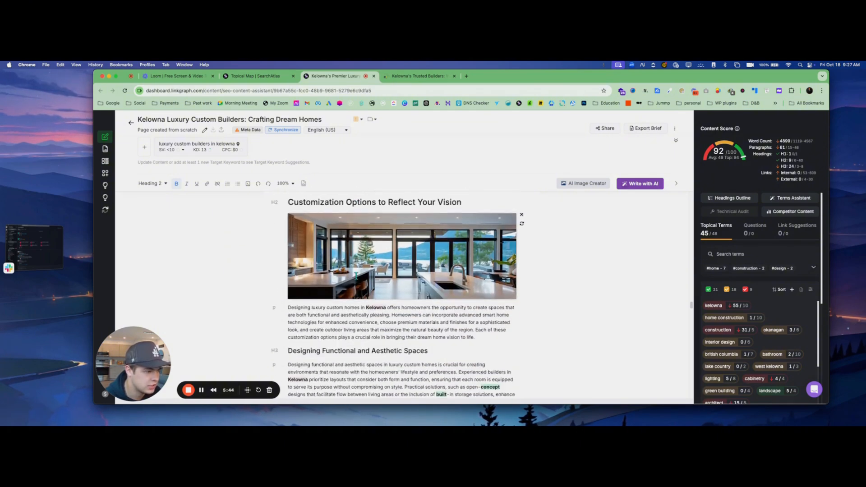
{"action": "scroll", "coordinate": [367, 258], "scroll_direction": "down", "scroll_amount": 4}
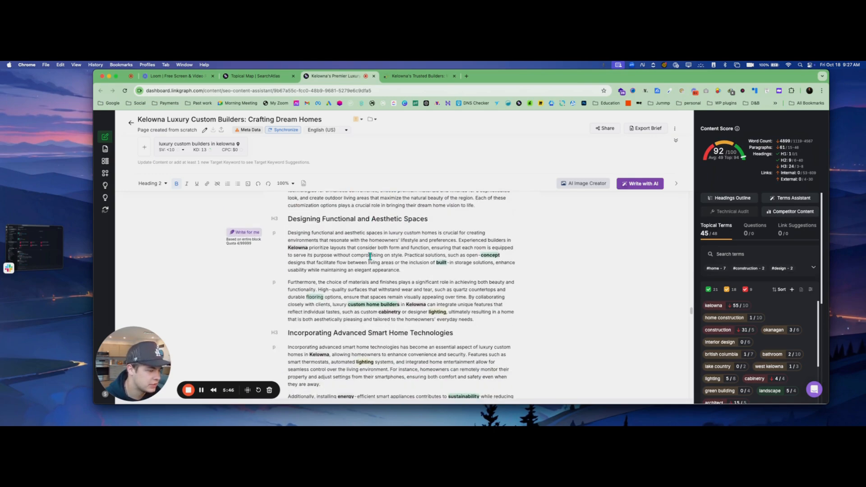
{"action": "scroll", "coordinate": [368, 258], "scroll_direction": "up", "scroll_amount": 6}
{"action": "scroll", "coordinate": [367, 258], "scroll_direction": "down", "scroll_amount": 7}
{"action": "scroll", "coordinate": [368, 258], "scroll_direction": "down", "scroll_amount": 15}
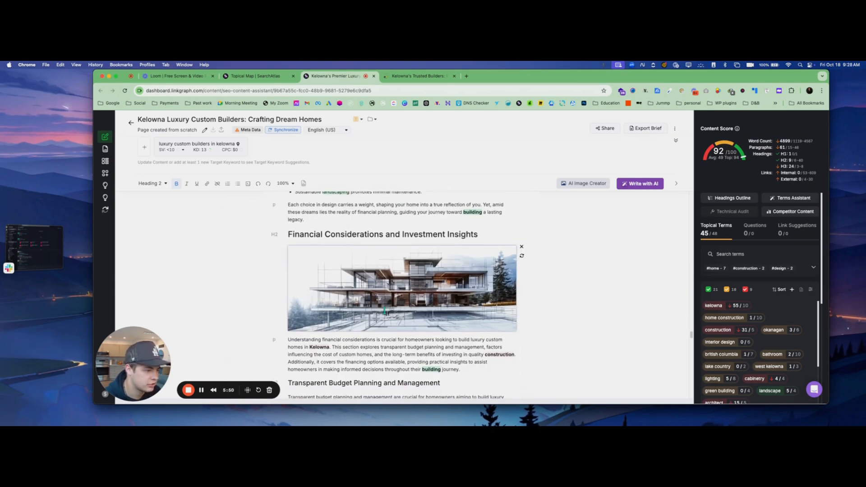
{"action": "scroll", "coordinate": [418, 229], "scroll_direction": "down", "scroll_amount": 10}
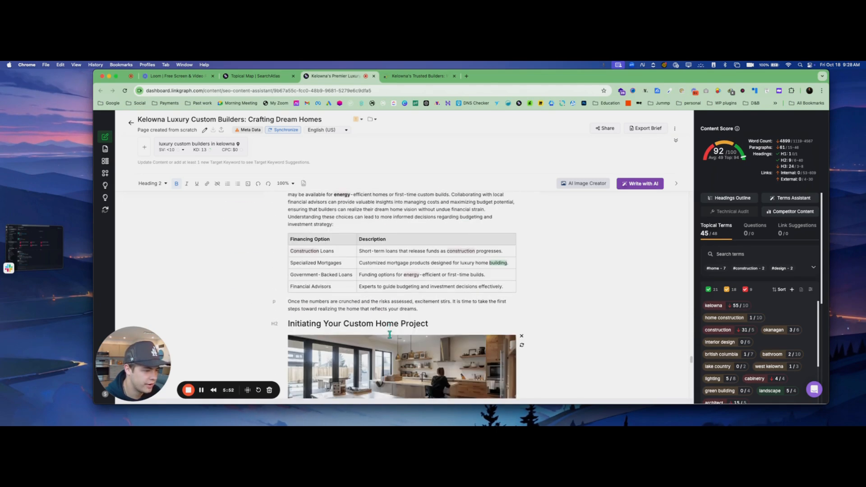
{"action": "scroll", "coordinate": [483, 332], "scroll_direction": "down", "scroll_amount": 12}
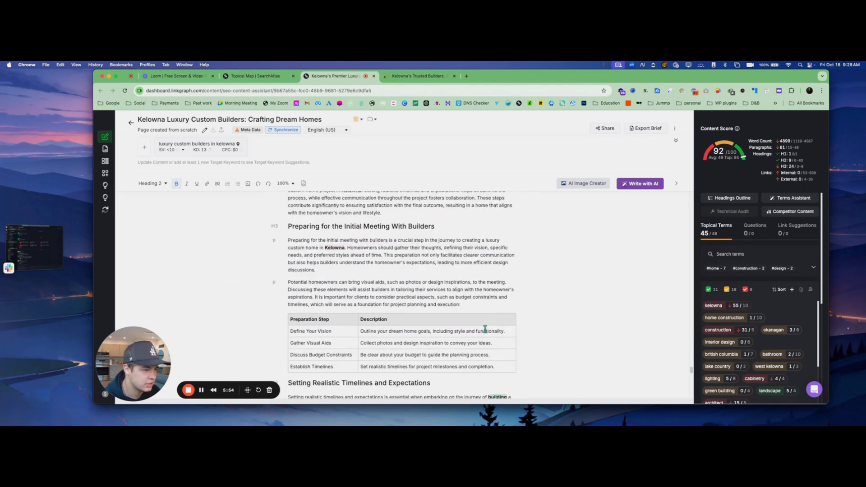
{"action": "scroll", "coordinate": [485, 330], "scroll_direction": "down", "scroll_amount": 10}
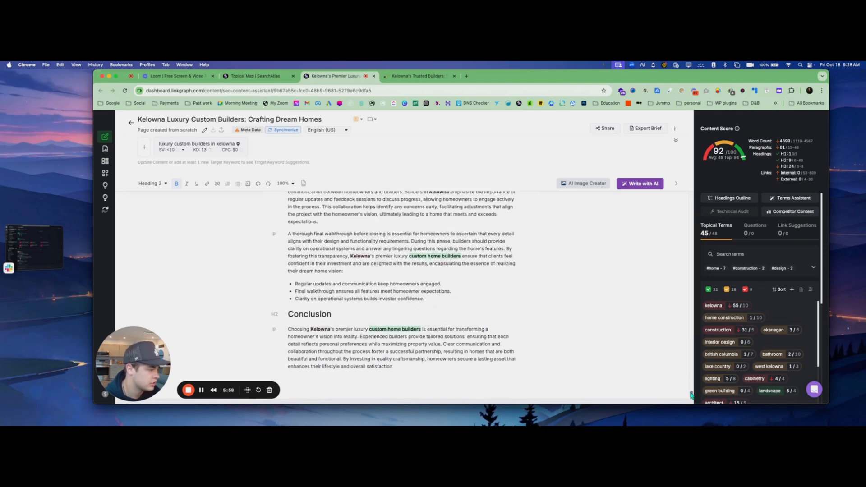
{"action": "scroll", "coordinate": [425, 272], "scroll_direction": "up", "scroll_amount": 20}
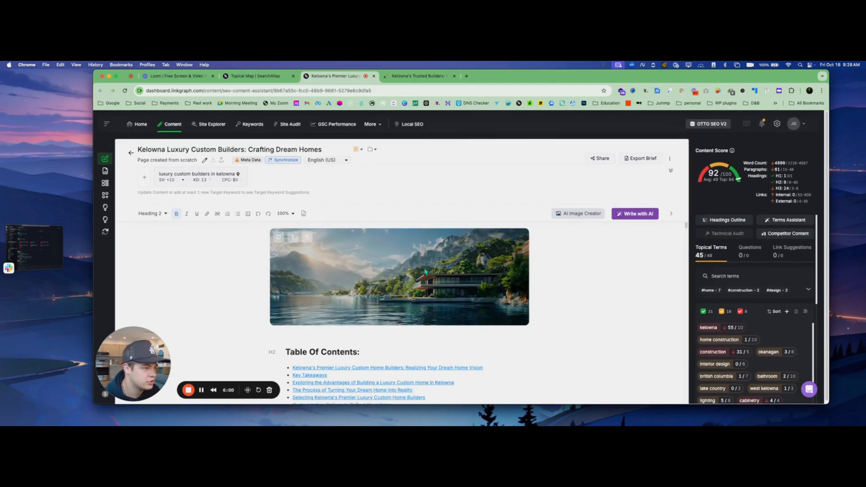
{"action": "left_click", "coordinate": [279, 237]}
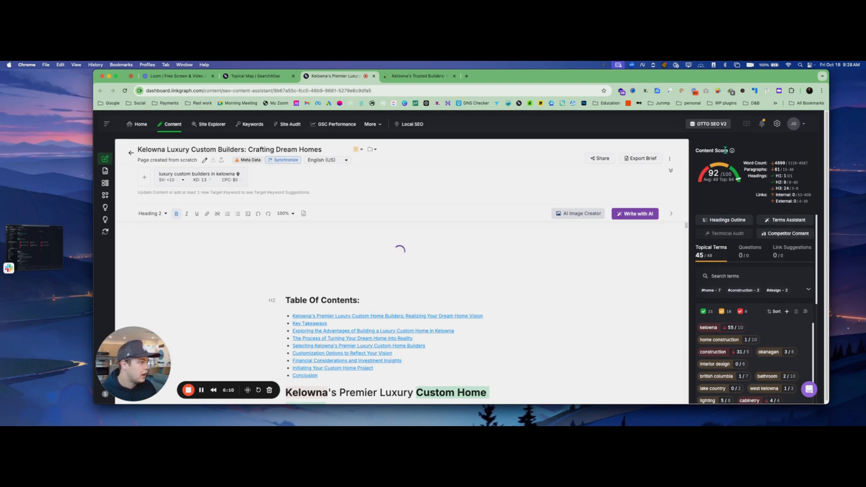
{"action": "mouse_move", "coordinate": [733, 155]}
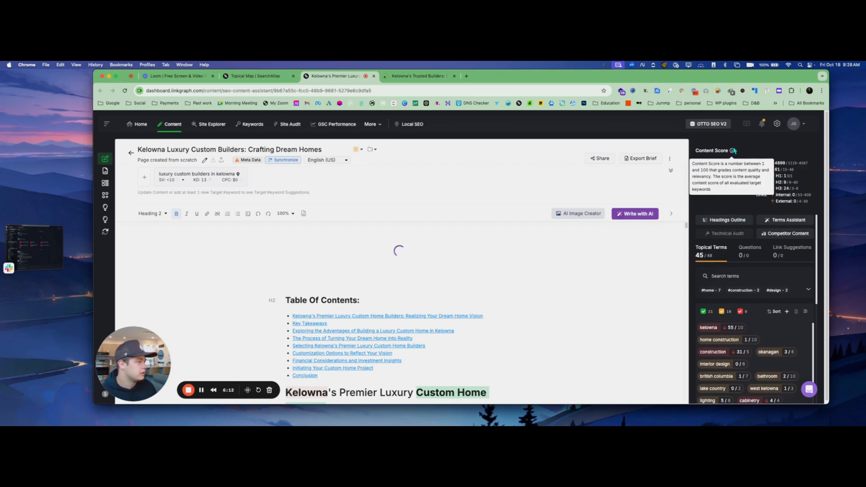
{"action": "mouse_move", "coordinate": [778, 197]}
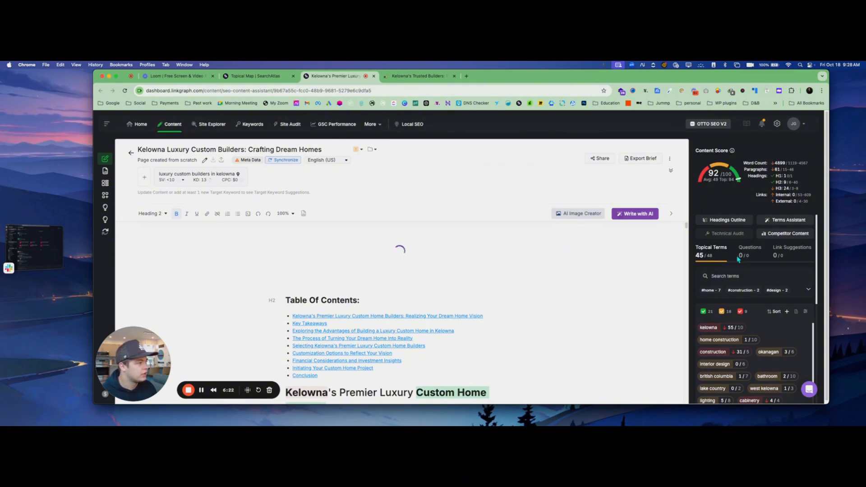
{"action": "scroll", "coordinate": [730, 271], "scroll_direction": "down", "scroll_amount": 3}
{"action": "mouse_move", "coordinate": [727, 273]}
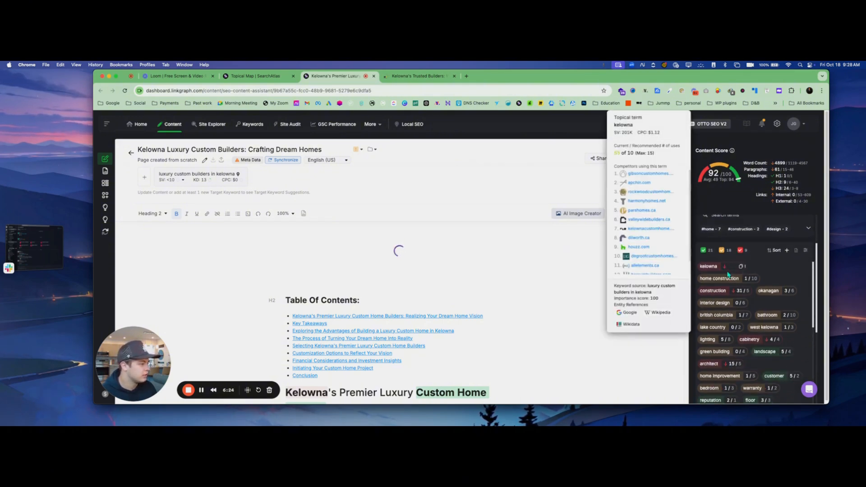
{"action": "scroll", "coordinate": [807, 270], "scroll_direction": "down", "scroll_amount": 1}
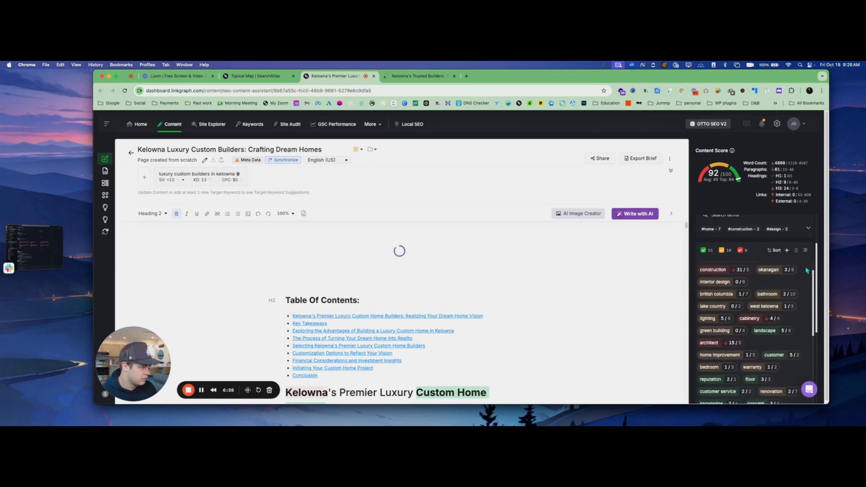
{"action": "scroll", "coordinate": [806, 270], "scroll_direction": "down", "scroll_amount": 10}
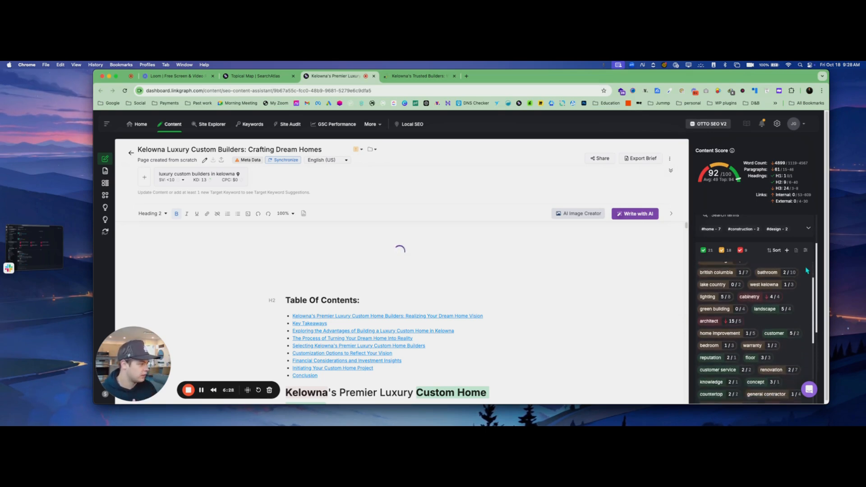
{"action": "scroll", "coordinate": [802, 274], "scroll_direction": "down", "scroll_amount": 5}
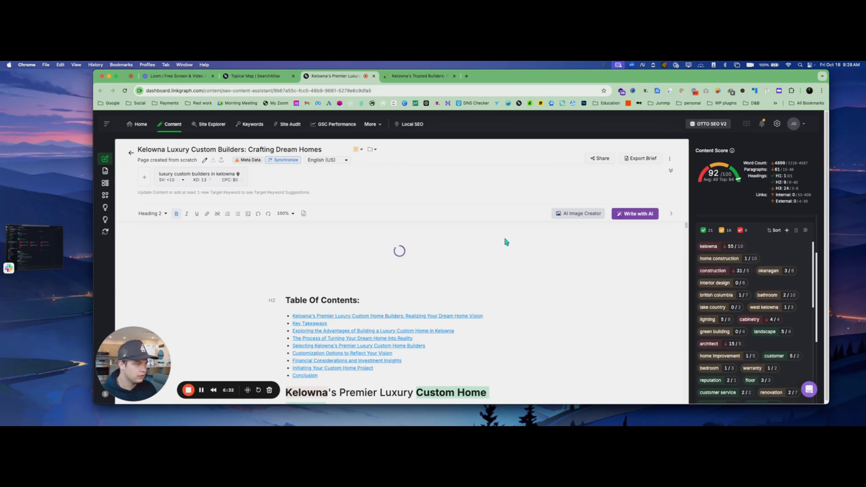
Set an AI-generated 'custom home kelowna' image as the article's hero image
{"action": "left_click", "coordinate": [201, 390]}
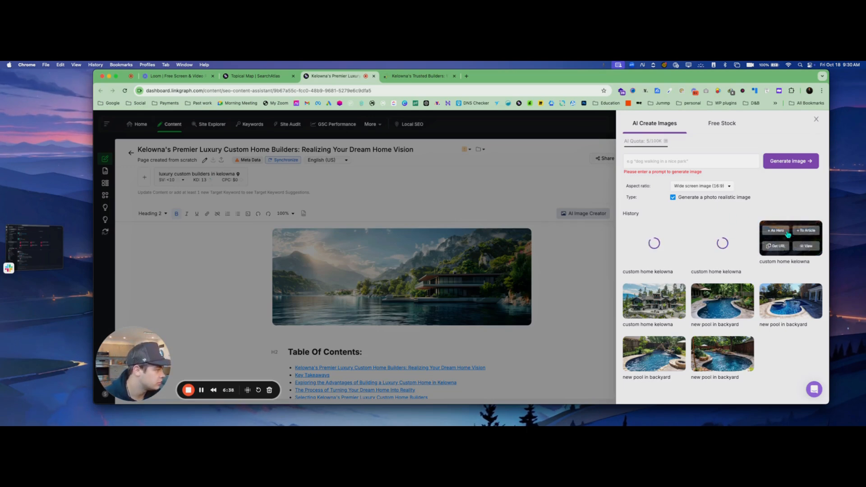
{"action": "left_click", "coordinate": [777, 237]}
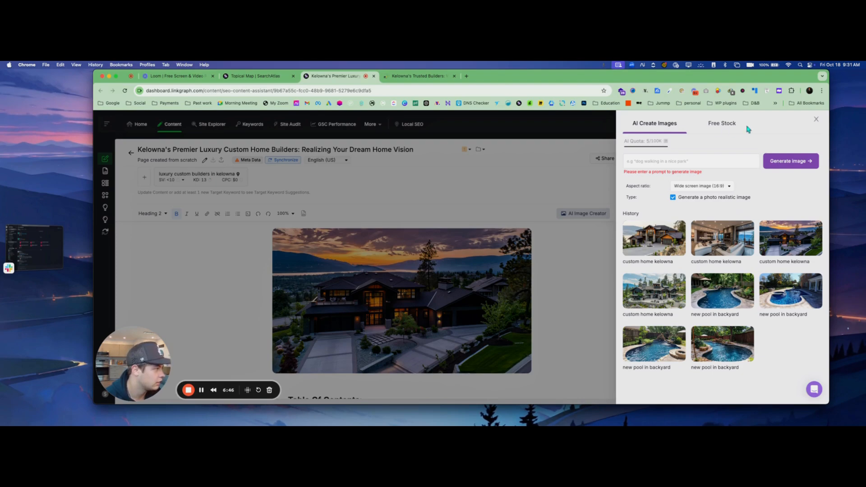
{"action": "left_click", "coordinate": [816, 120]}
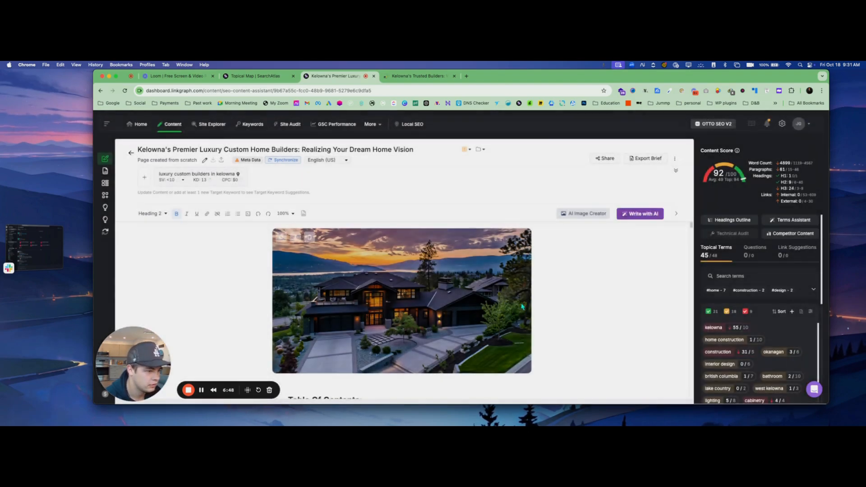
{"action": "scroll", "coordinate": [518, 299], "scroll_direction": "down", "scroll_amount": 5}
{"action": "scroll", "coordinate": [579, 287], "scroll_direction": "down", "scroll_amount": 15}
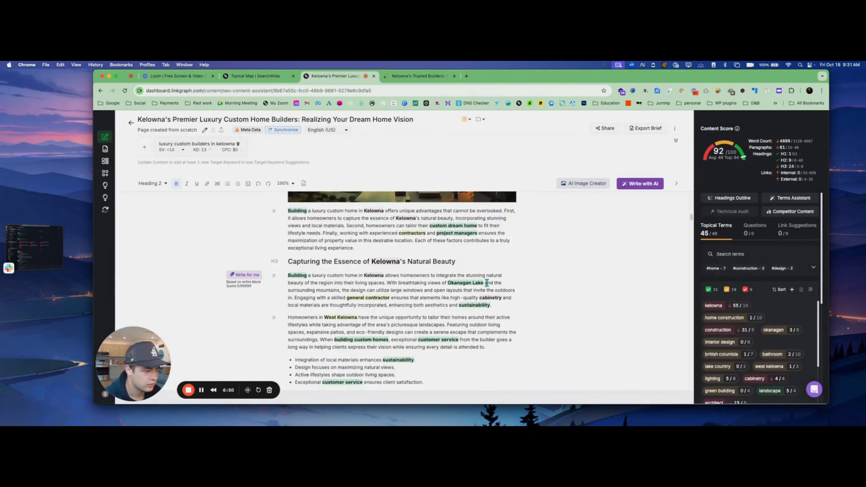
{"action": "scroll", "coordinate": [493, 273], "scroll_direction": "up", "scroll_amount": 8}
{"action": "scroll", "coordinate": [493, 273], "scroll_direction": "up", "scroll_amount": 10}
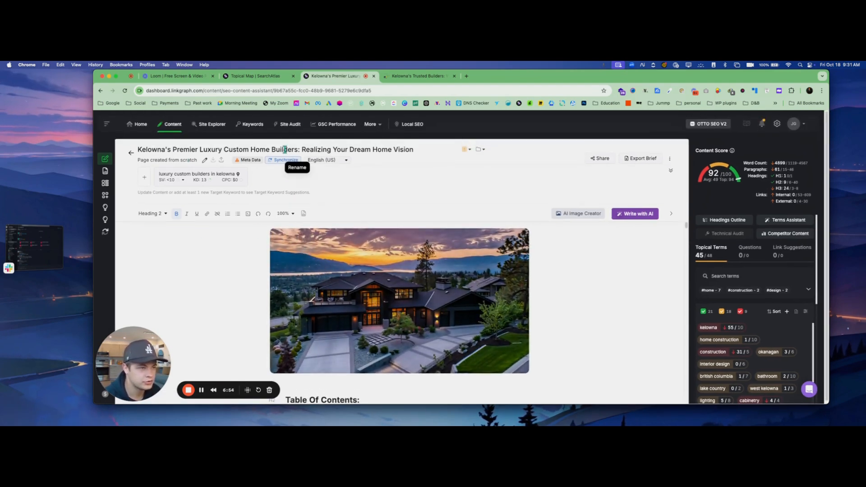
{"action": "left_click", "coordinate": [280, 162]}
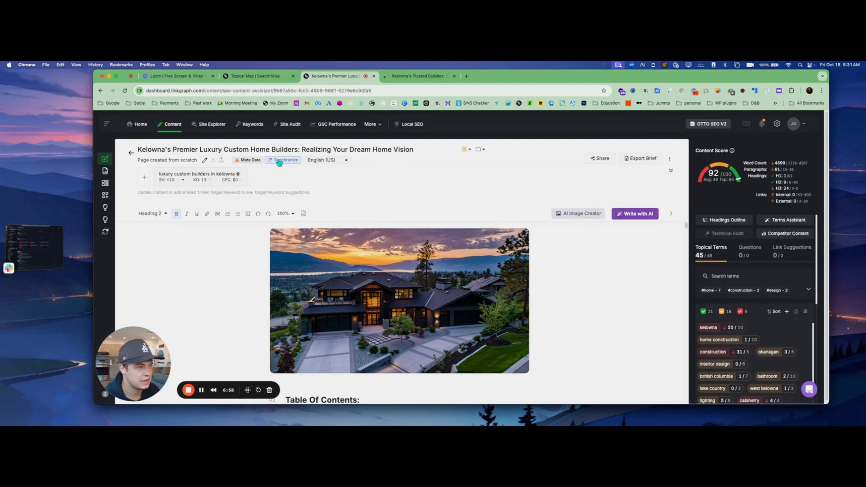
Review the websites offered in the WordPress Create new post form without choosing one
{"action": "left_click", "coordinate": [279, 161]}
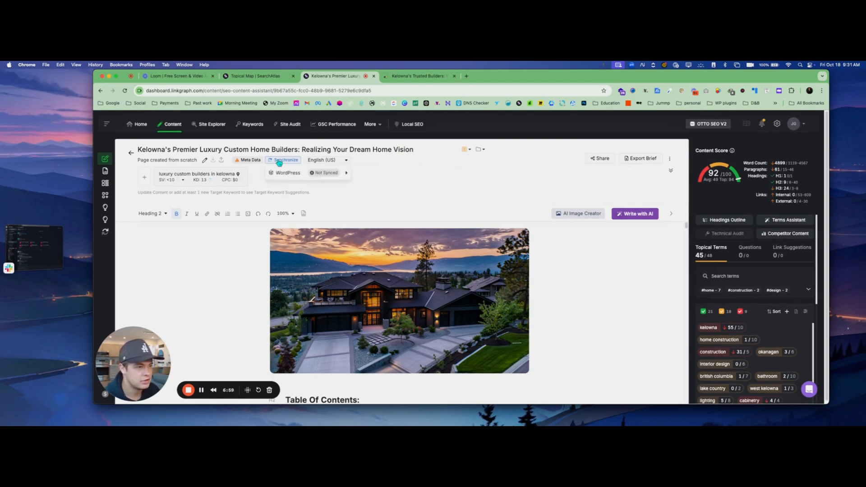
{"action": "left_click", "coordinate": [317, 173]}
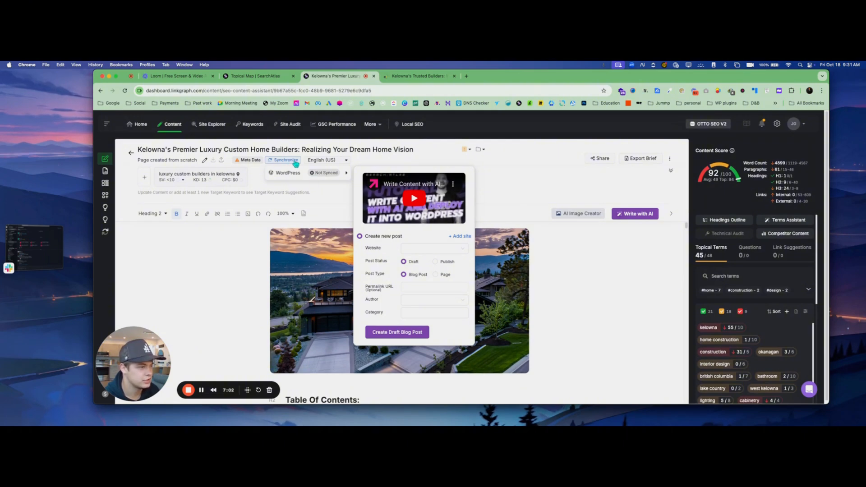
{"action": "left_click", "coordinate": [421, 251]}
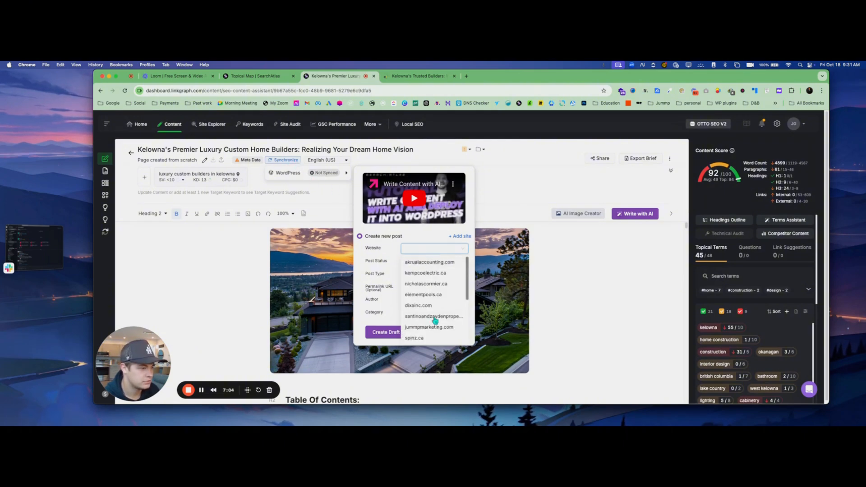
{"action": "scroll", "coordinate": [435, 320], "scroll_direction": "down", "scroll_amount": 3}
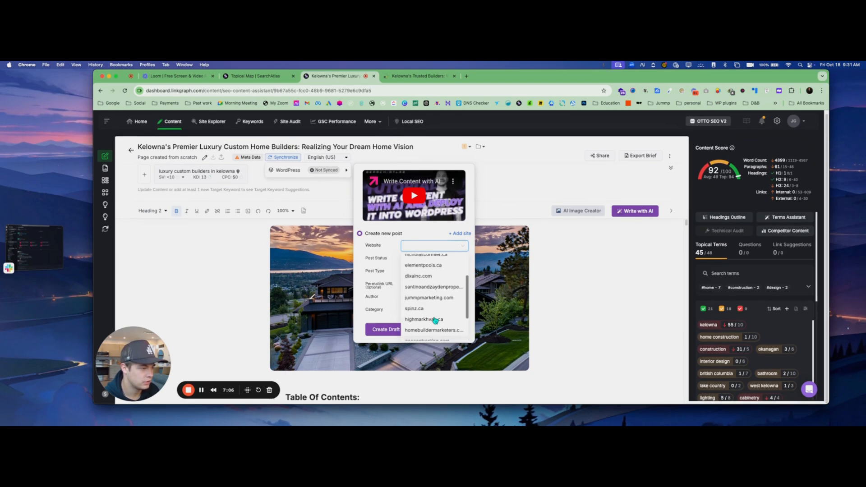
{"action": "scroll", "coordinate": [434, 320], "scroll_direction": "down", "scroll_amount": 3}
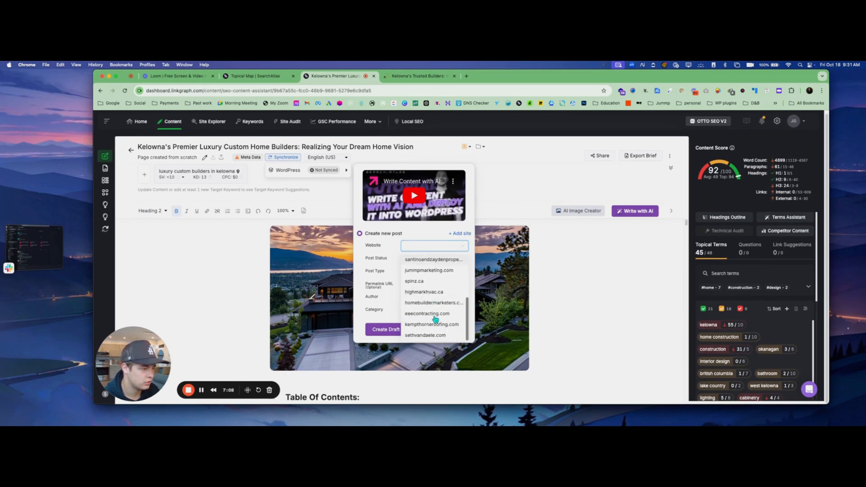
{"action": "scroll", "coordinate": [436, 321], "scroll_direction": "up", "scroll_amount": 2}
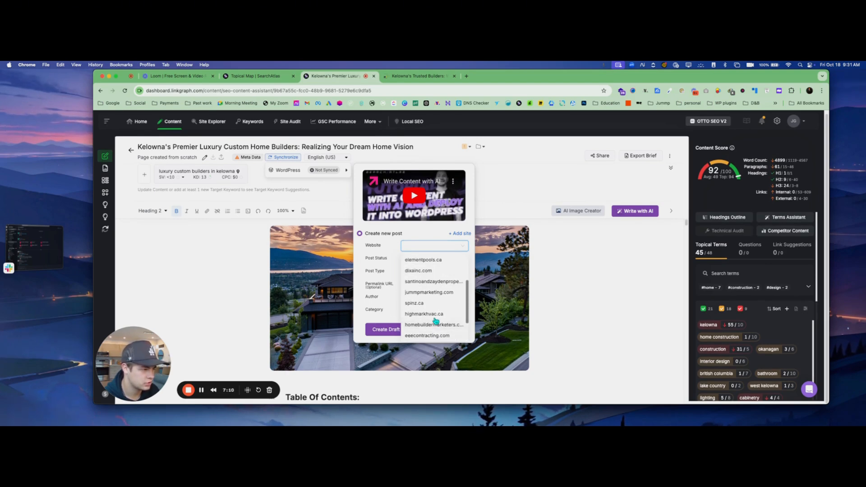
{"action": "scroll", "coordinate": [436, 321], "scroll_direction": "down", "scroll_amount": 2}
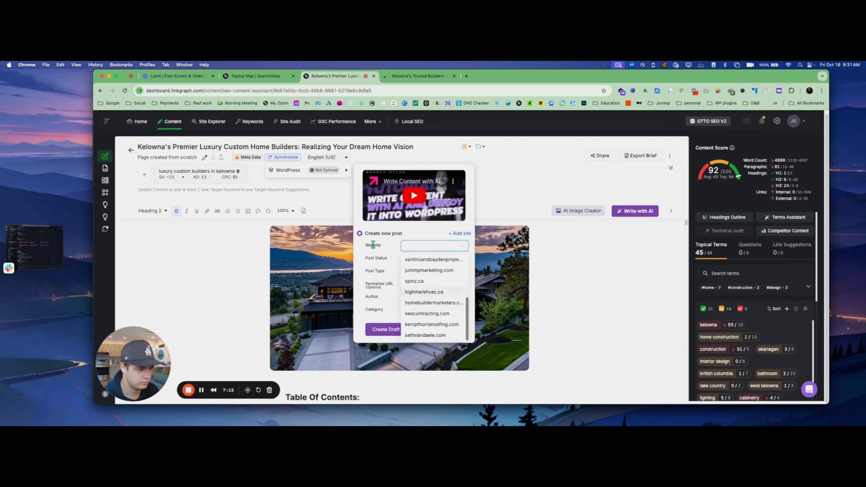
{"action": "left_click", "coordinate": [593, 271]}
Open the Working Hands Construction site's WordPress admin through the Hostinger control panel
{"action": "left_click", "coordinate": [406, 76]}
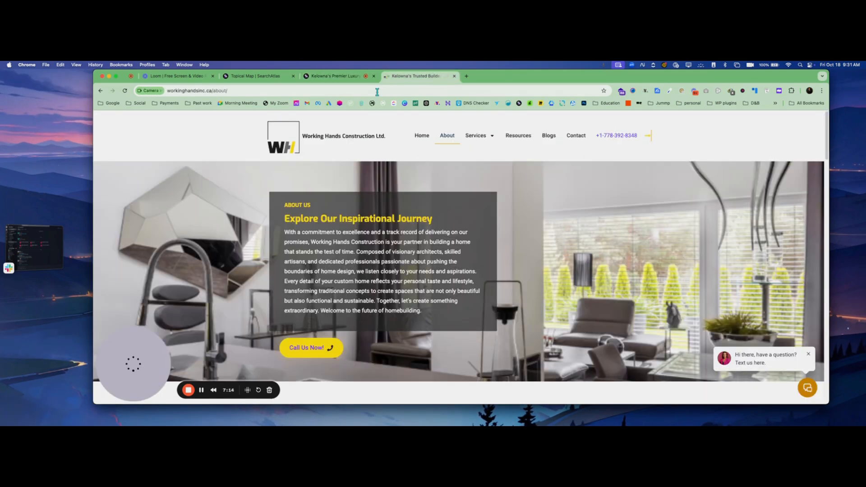
{"action": "left_click", "coordinate": [269, 87]}
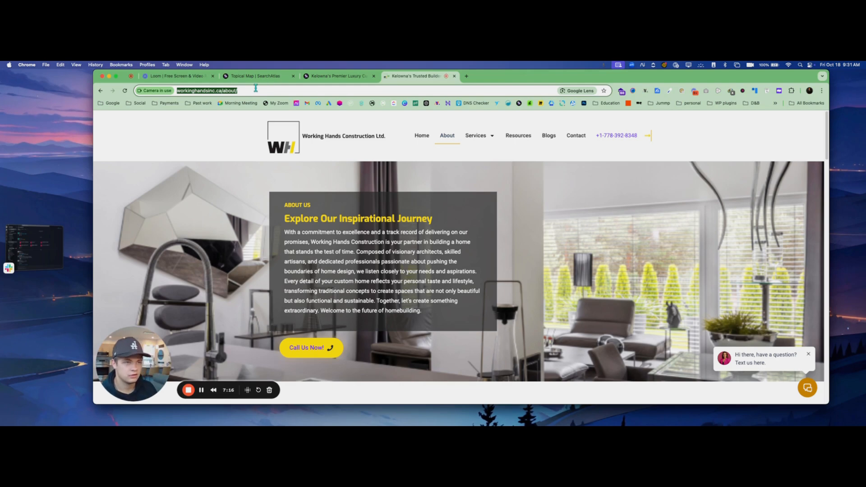
{"action": "left_click", "coordinate": [234, 90]}
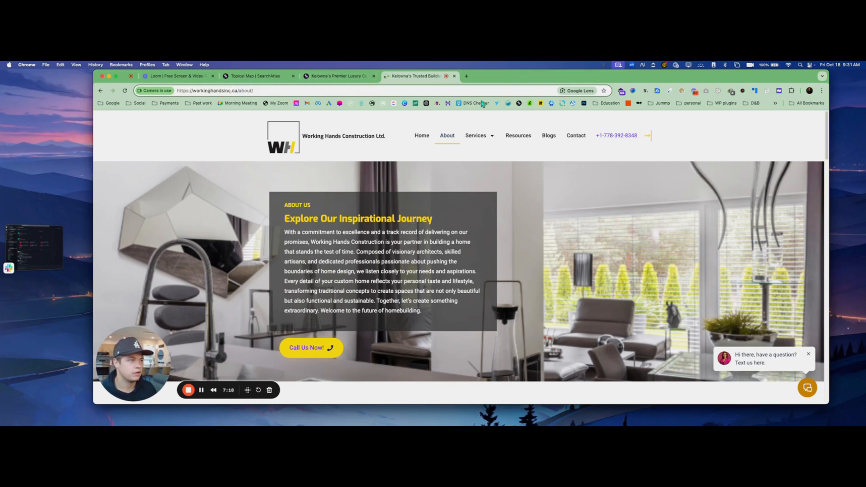
{"action": "left_click", "coordinate": [447, 104]}
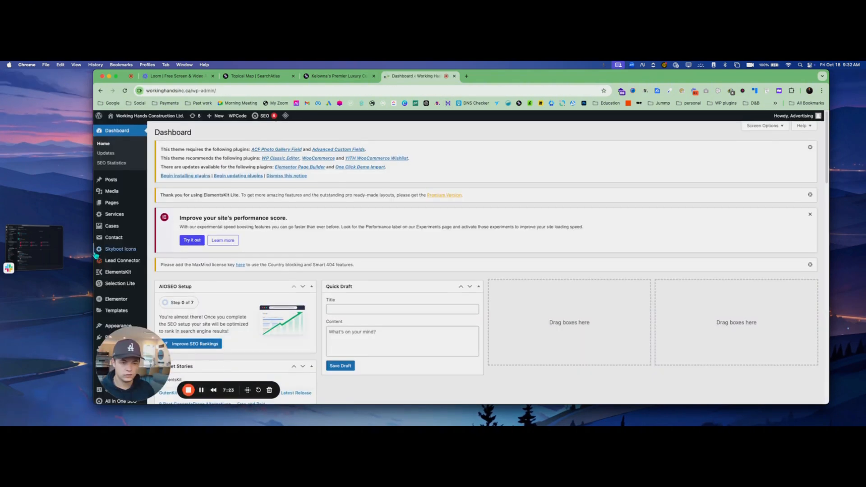
{"action": "scroll", "coordinate": [127, 256], "scroll_direction": "down", "scroll_amount": 5}
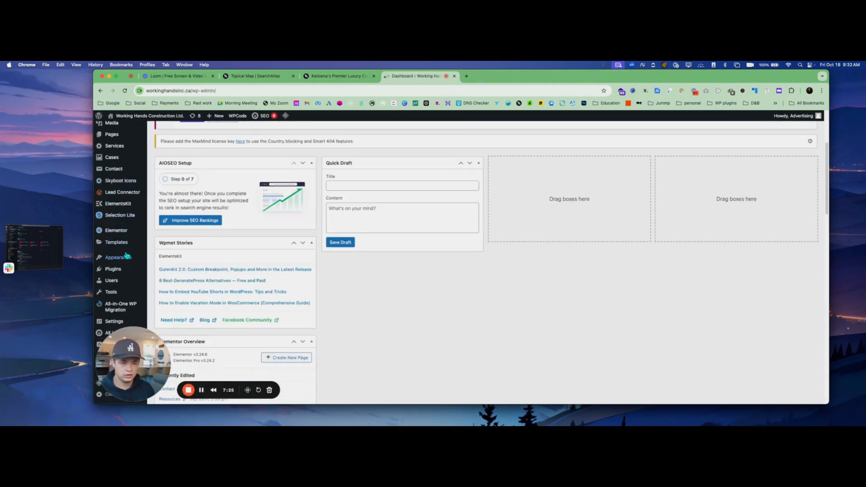
Install the Search Atlas SEO plugin found by searching 'search atlas' in Add New Plugin
{"action": "left_click", "coordinate": [170, 279]}
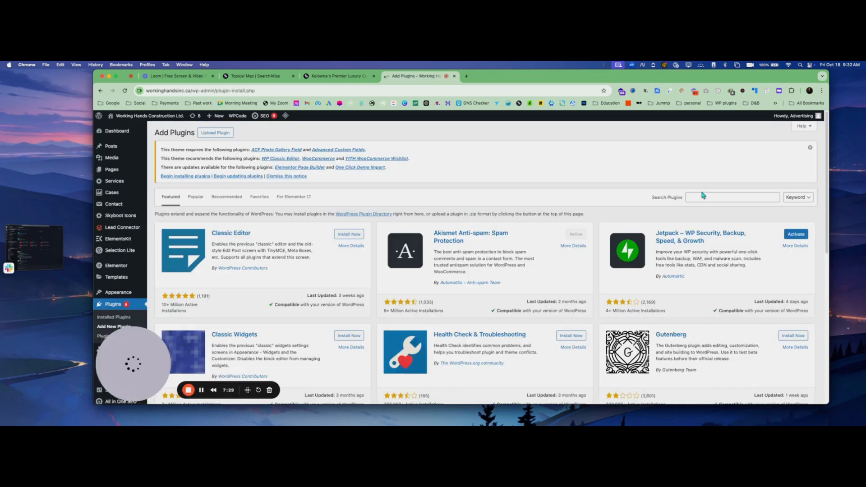
{"action": "left_click", "coordinate": [702, 196]}
{"action": "type", "text": "sear"}
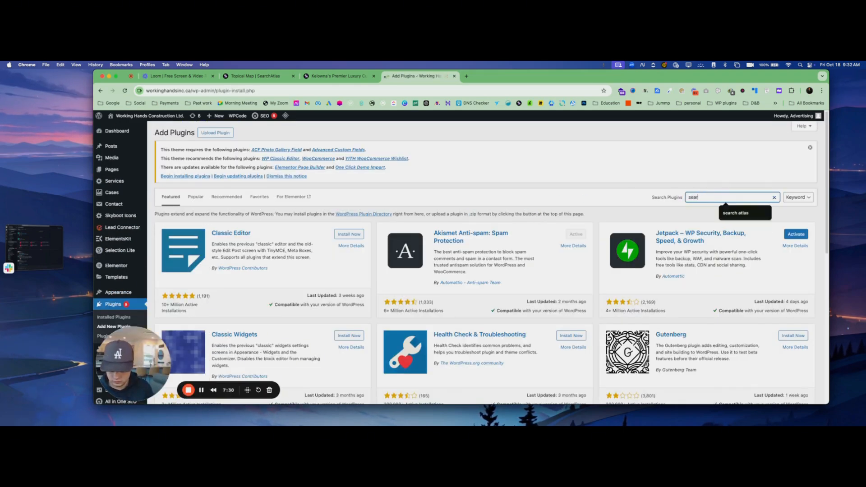
{"action": "type", "text": "ch atlas"}
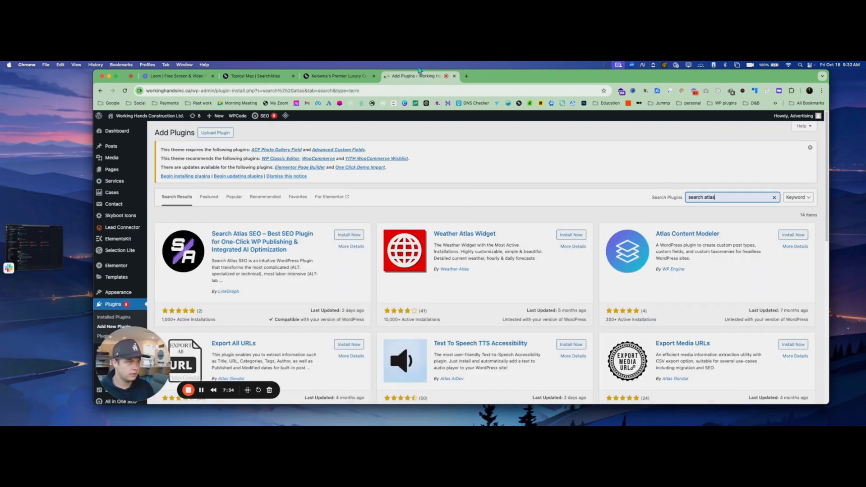
{"action": "left_click", "coordinate": [358, 236]}
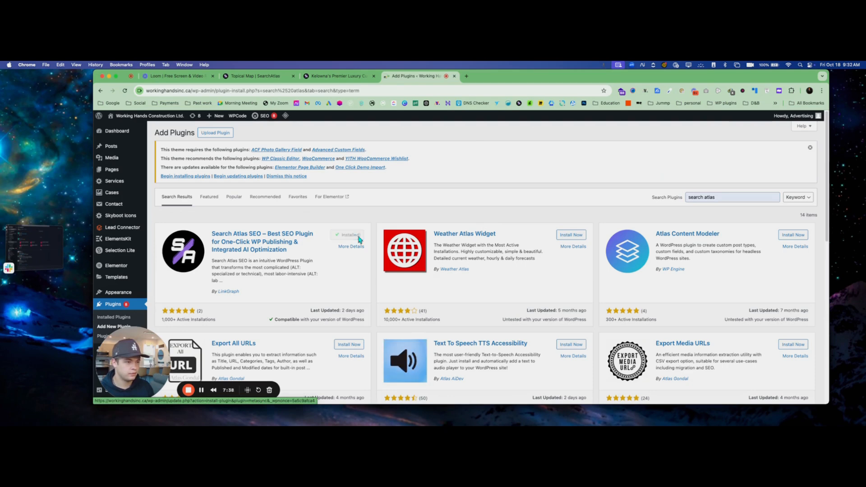
{"action": "left_click", "coordinate": [337, 76]}
{"action": "left_click", "coordinate": [266, 77]}
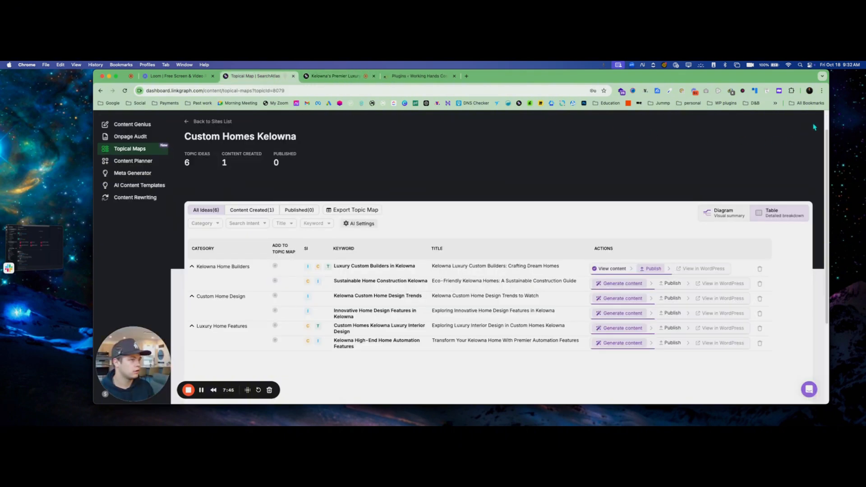
Copy the account API key from the API Key tab of Agency settings
{"action": "scroll", "coordinate": [814, 125], "scroll_direction": "up", "scroll_amount": 2}
{"action": "left_click", "coordinate": [795, 123]}
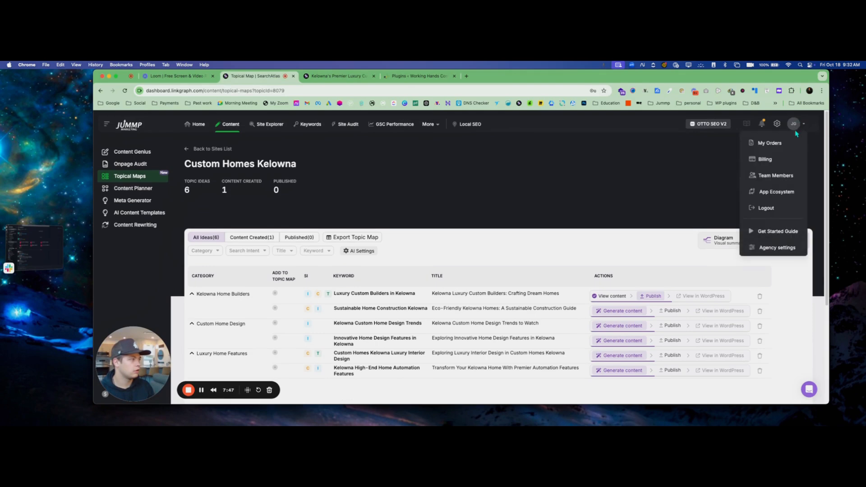
{"action": "left_click", "coordinate": [775, 124]}
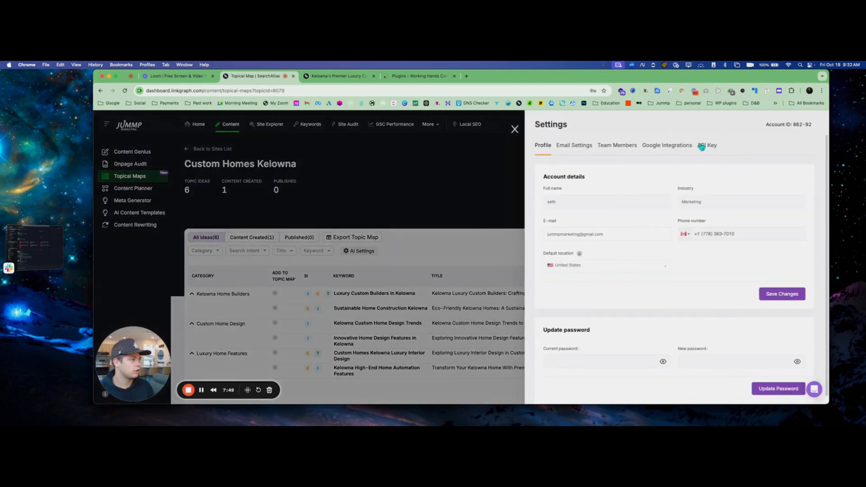
{"action": "left_click", "coordinate": [701, 146]}
{"action": "left_click", "coordinate": [763, 191]}
{"action": "left_click", "coordinate": [678, 146]}
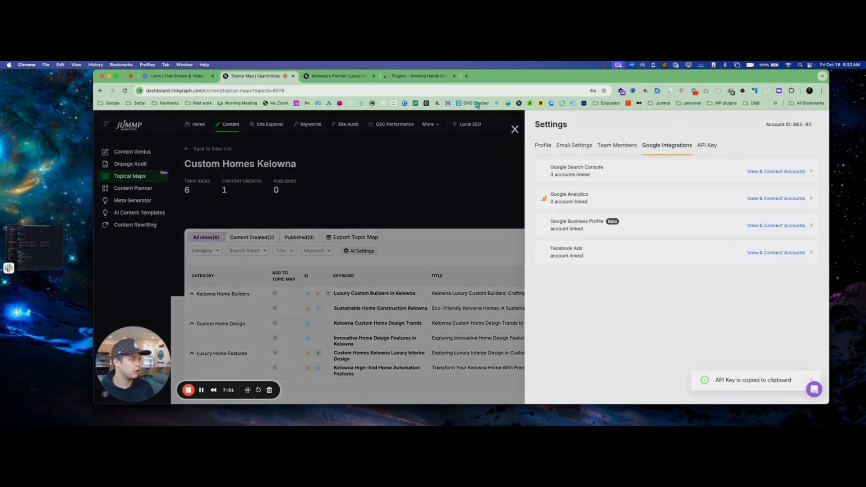
{"action": "key", "text": "ctrl+Tab"}
{"action": "key", "text": "ctrl+Tab"}
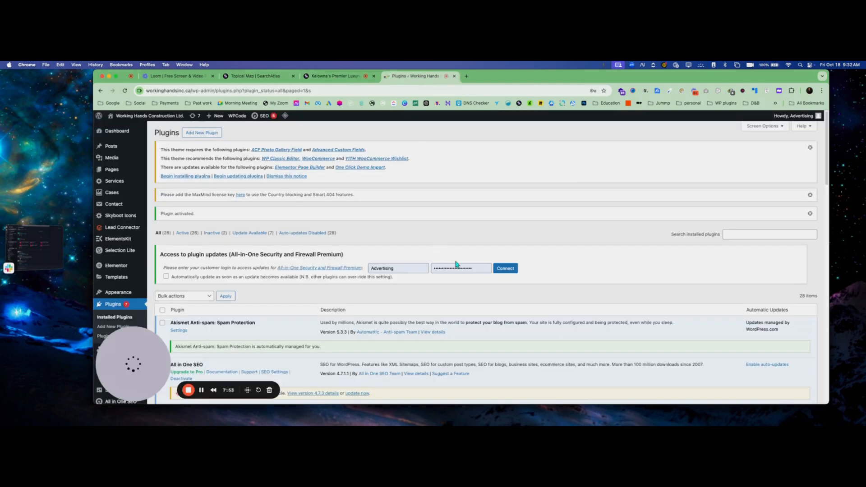
Open the Search Engine Labs Content plugin settings and autofill the saved SearchAtlas API key
{"action": "scroll", "coordinate": [455, 264], "scroll_direction": "down", "scroll_amount": 10}
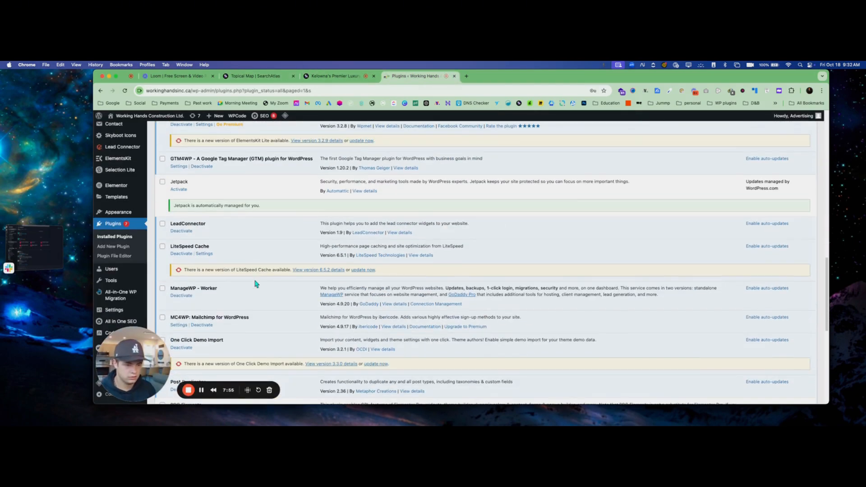
{"action": "scroll", "coordinate": [256, 283], "scroll_direction": "down", "scroll_amount": 6}
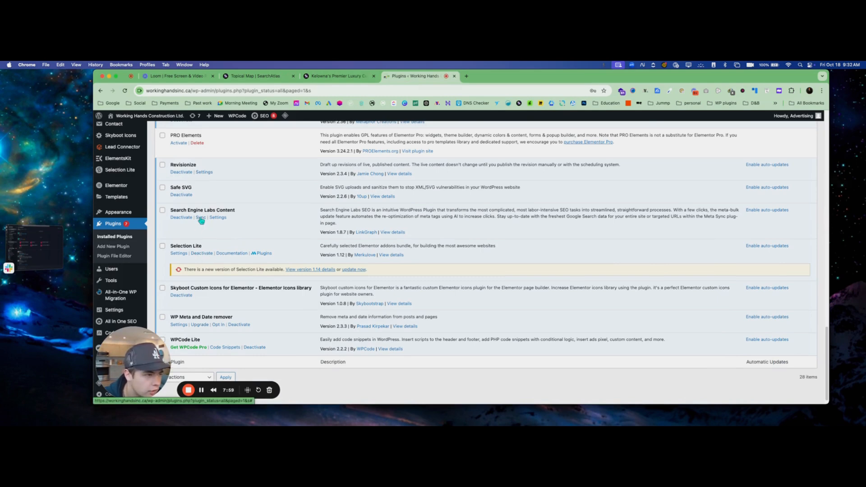
{"action": "left_click", "coordinate": [217, 217]}
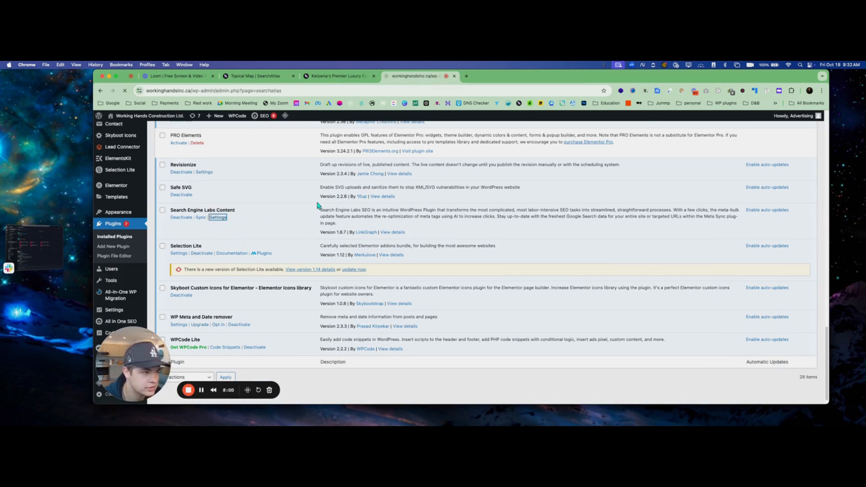
{"action": "key", "text": "super+f"}
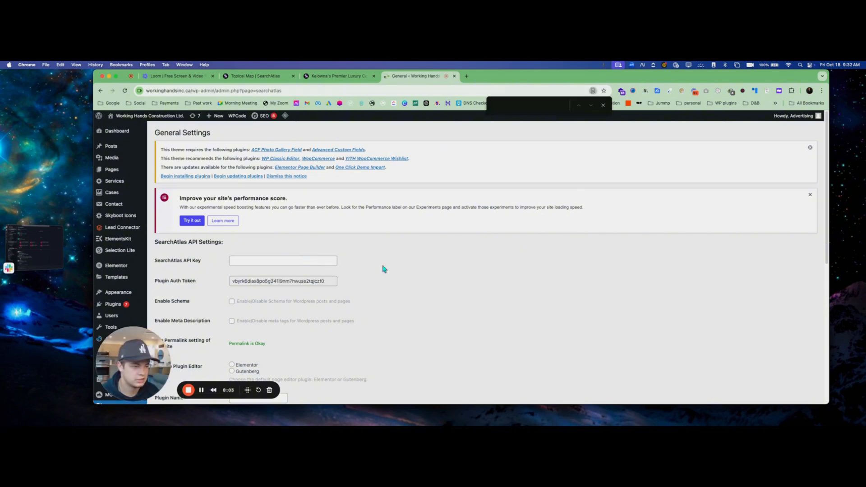
{"action": "left_click", "coordinate": [275, 264]}
{"action": "left_click", "coordinate": [281, 273]}
{"action": "left_click", "coordinate": [463, 275]}
{"action": "scroll", "coordinate": [342, 302], "scroll_direction": "down", "scroll_amount": 5}
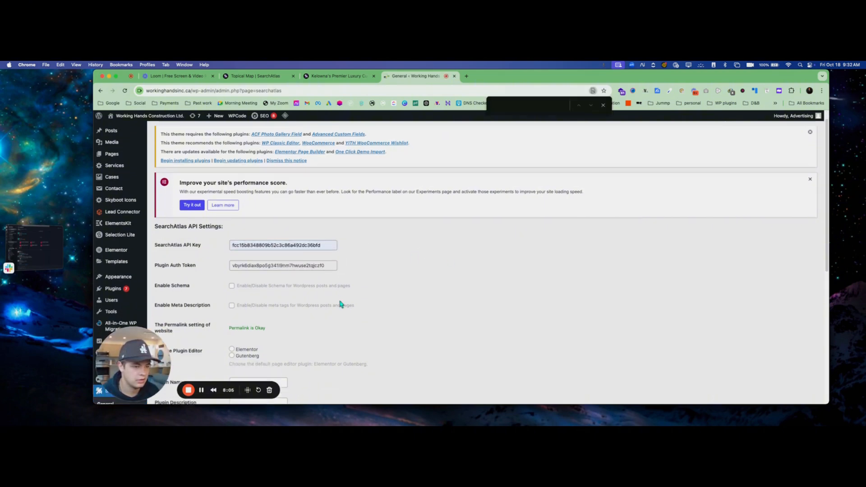
{"action": "left_click", "coordinate": [603, 105]}
Enter 'Working Hands' as the Author and save the plugin settings
{"action": "scroll", "coordinate": [331, 300], "scroll_direction": "down", "scroll_amount": 3}
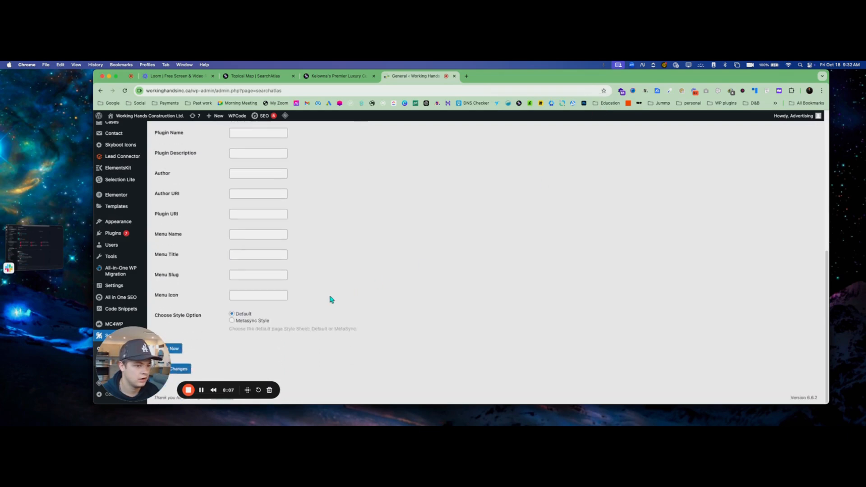
{"action": "scroll", "coordinate": [217, 261], "scroll_direction": "up", "scroll_amount": 8}
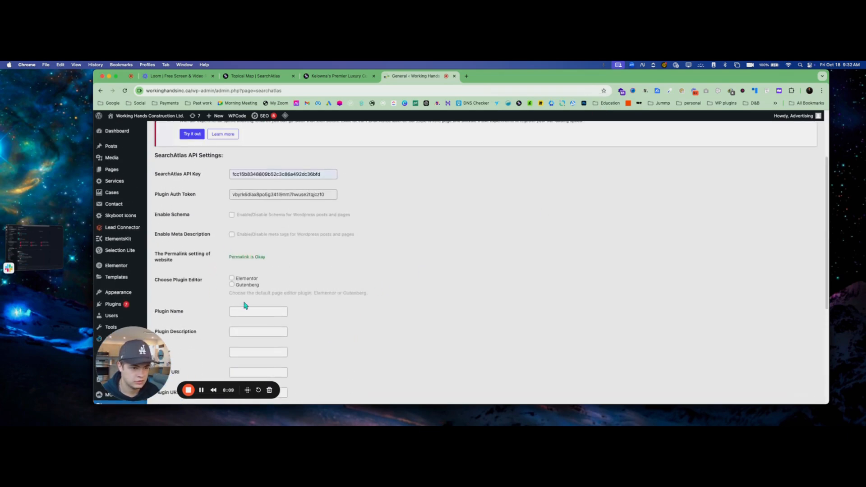
{"action": "scroll", "coordinate": [244, 305], "scroll_direction": "down", "scroll_amount": 5}
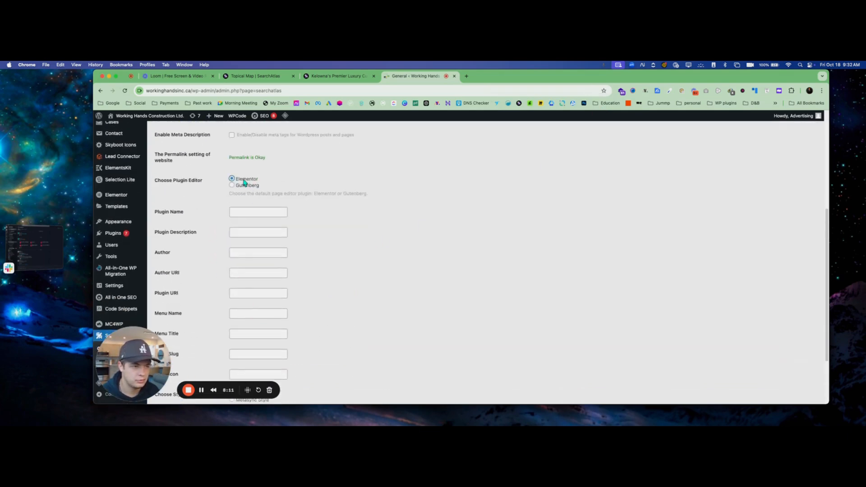
{"action": "scroll", "coordinate": [198, 336], "scroll_direction": "up", "scroll_amount": 8}
{"action": "scroll", "coordinate": [197, 333], "scroll_direction": "down", "scroll_amount": 4}
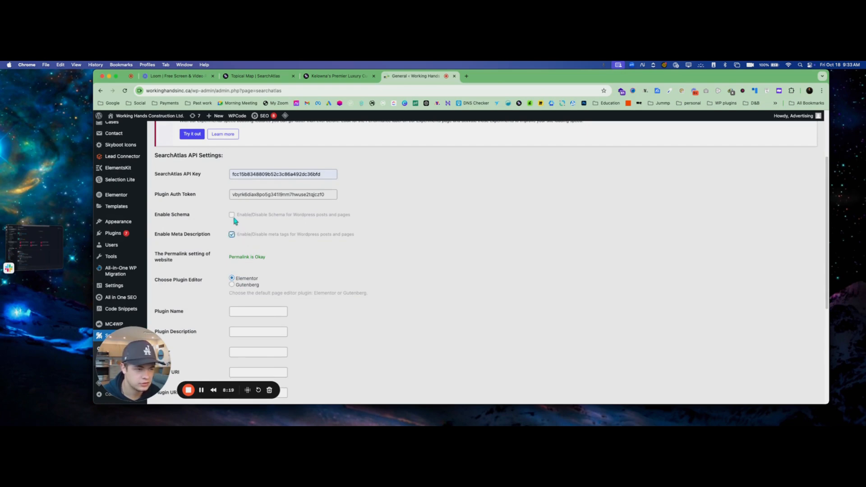
{"action": "scroll", "coordinate": [363, 277], "scroll_direction": "down", "scroll_amount": 4}
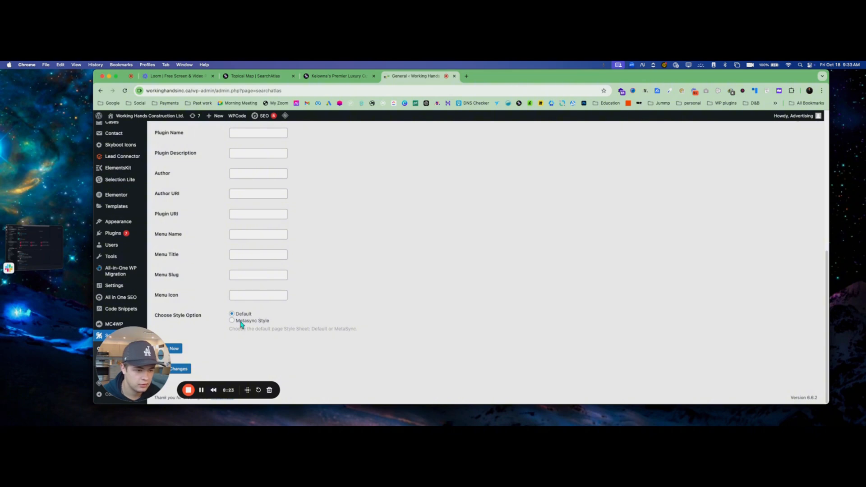
{"action": "scroll", "coordinate": [241, 195], "scroll_direction": "up", "scroll_amount": 1}
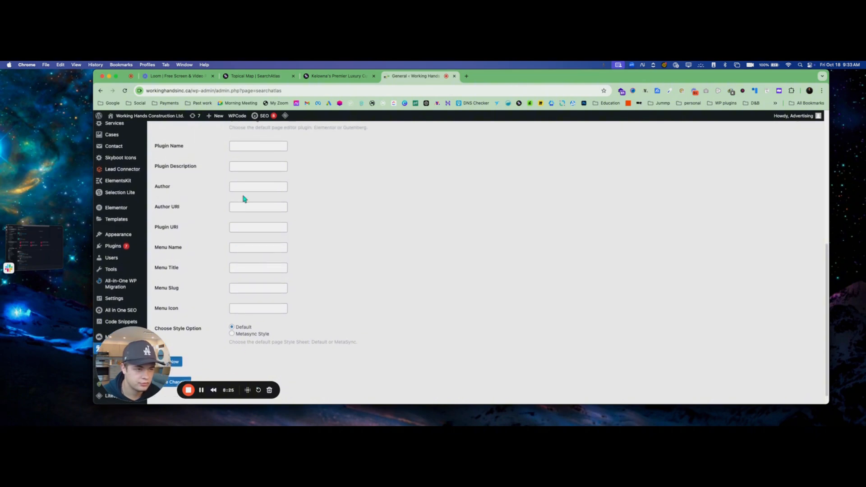
{"action": "left_click", "coordinate": [246, 189]}
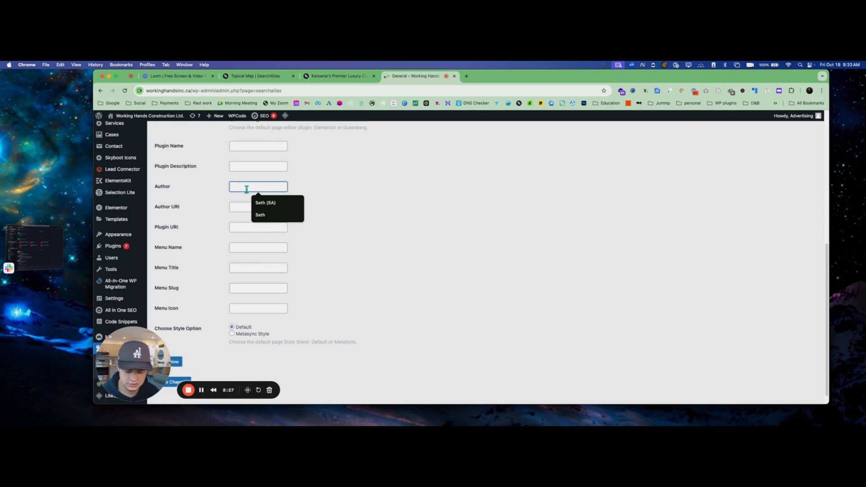
{"action": "type", "text": "Workin"}
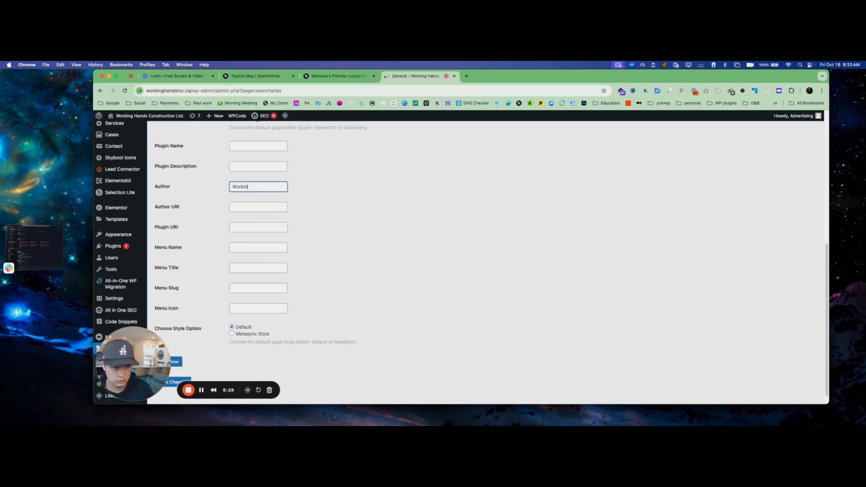
{"action": "type", "text": "g Hands"}
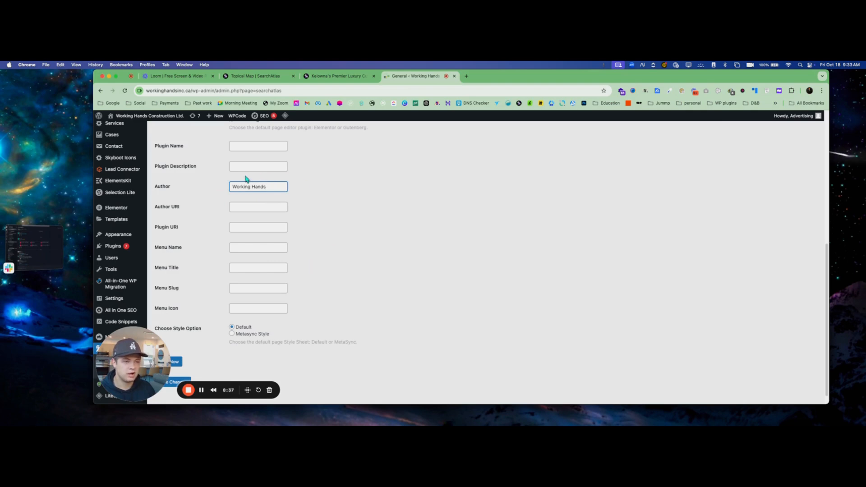
{"action": "scroll", "coordinate": [306, 230], "scroll_direction": "up", "scroll_amount": 1}
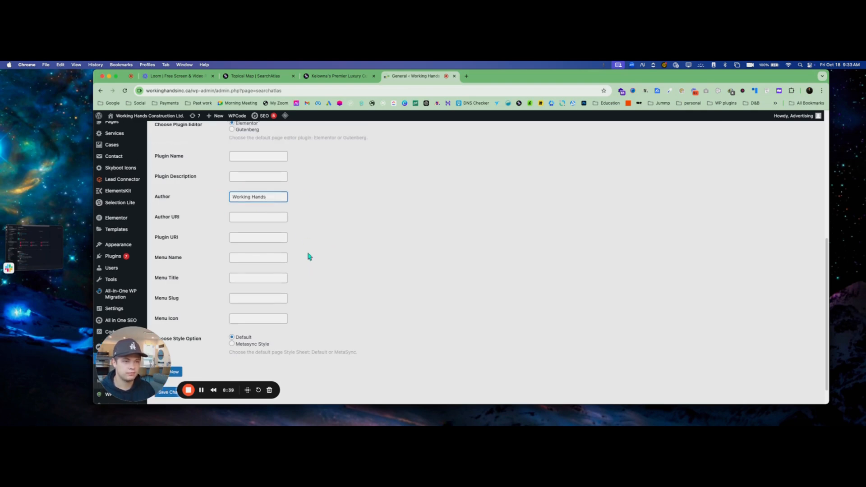
{"action": "scroll", "coordinate": [311, 259], "scroll_direction": "down", "scroll_amount": 2}
{"action": "left_click", "coordinate": [178, 369]}
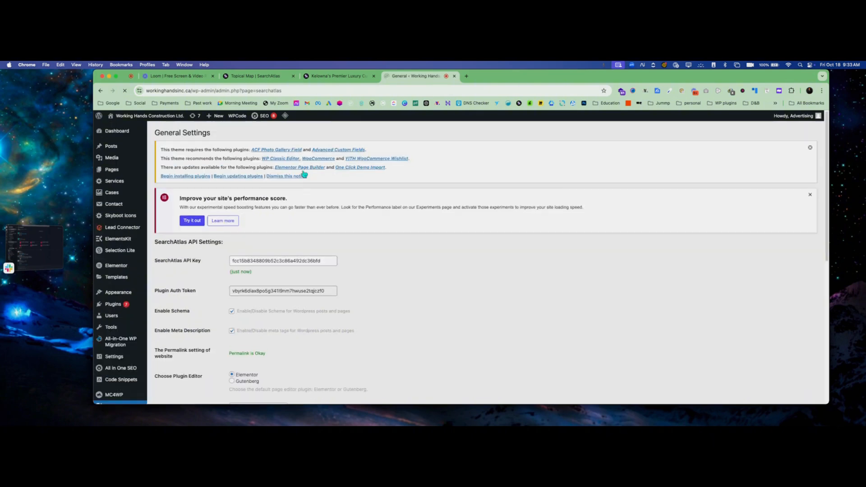
{"action": "scroll", "coordinate": [359, 292], "scroll_direction": "down", "scroll_amount": 6}
{"action": "scroll", "coordinate": [360, 292], "scroll_direction": "up", "scroll_amount": 6}
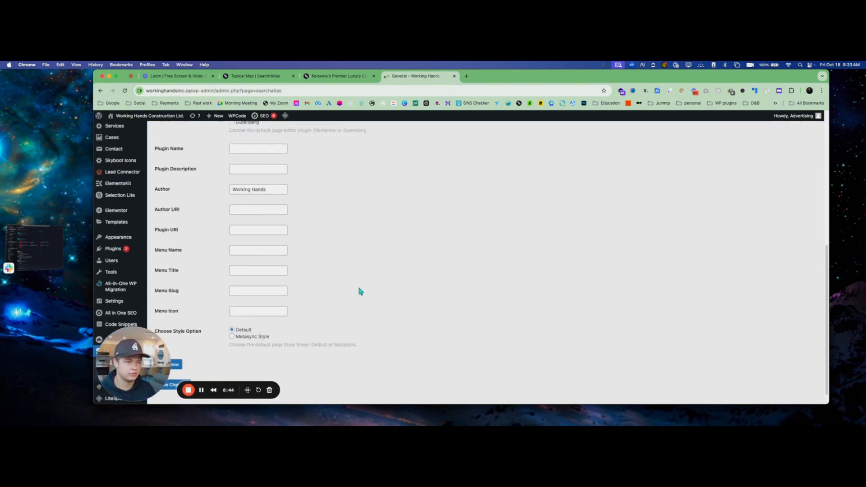
{"action": "left_click", "coordinate": [318, 75]}
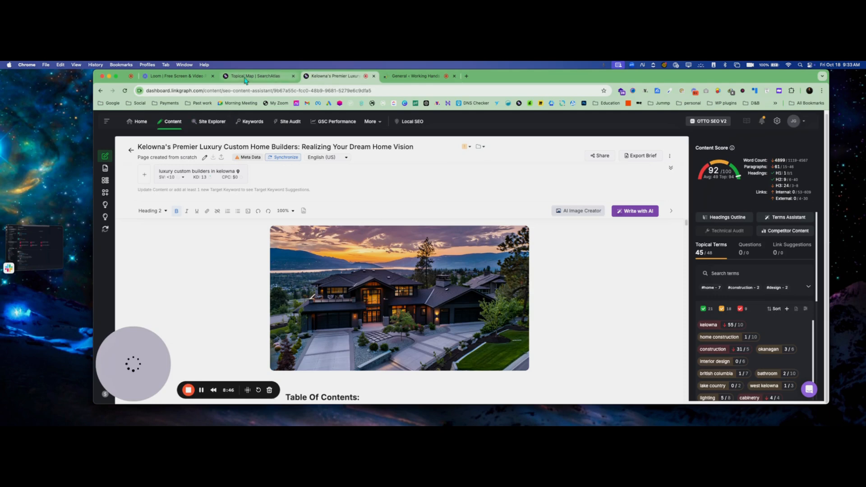
Reload the Kelowna article's editor page
{"action": "left_click", "coordinate": [124, 92]}
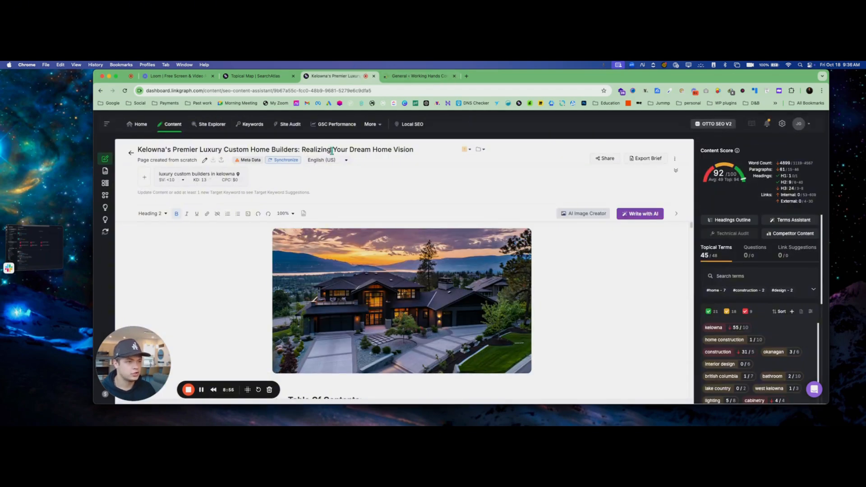
Look over the saved Search Atlas plugin settings in WordPress
{"action": "key", "text": "ctrl+Tab"}
{"action": "scroll", "coordinate": [303, 272], "scroll_direction": "down", "scroll_amount": 15}
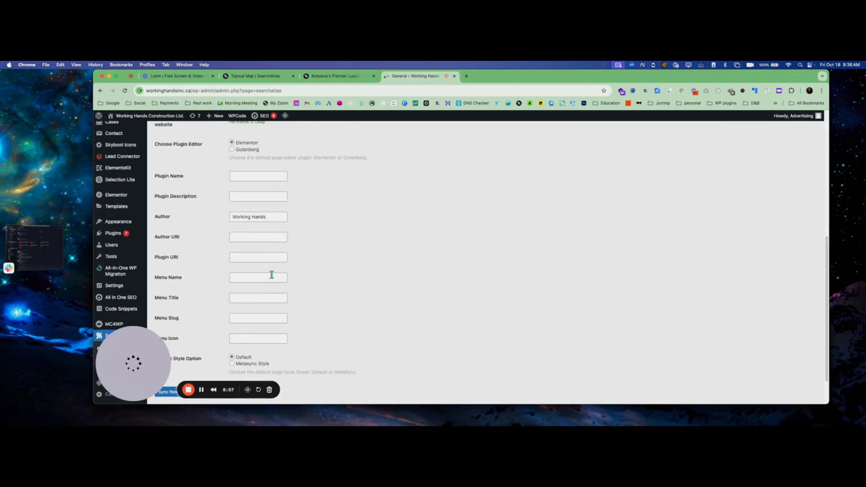
{"action": "left_click_drag", "start_coordinate": [285, 359], "coordinate": [134, 365]}
Check the websites listed in the WordPress publishing form, then close it without posting
{"action": "left_click", "coordinate": [338, 76]}
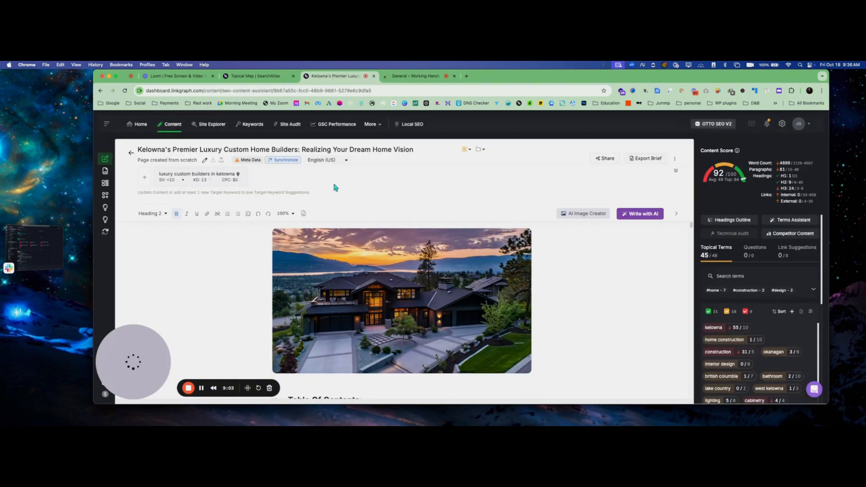
{"action": "left_click", "coordinate": [286, 161]}
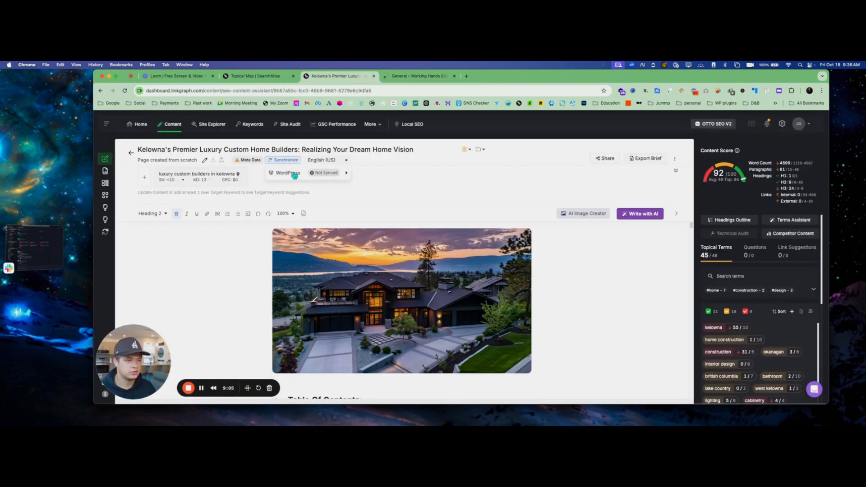
{"action": "left_click", "coordinate": [294, 175]}
{"action": "left_click", "coordinate": [435, 249]}
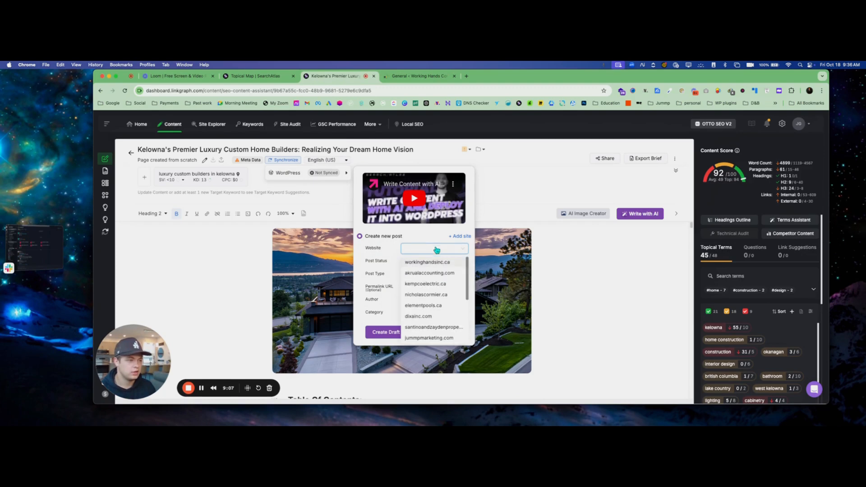
{"action": "left_click", "coordinate": [576, 251]}
{"action": "left_click", "coordinate": [263, 76]}
In AI Settings, auto-upload Published blog posts to workinghandsinc.ca under the Working Hands category
{"action": "scroll", "coordinate": [135, 180], "scroll_direction": "down", "scroll_amount": 1}
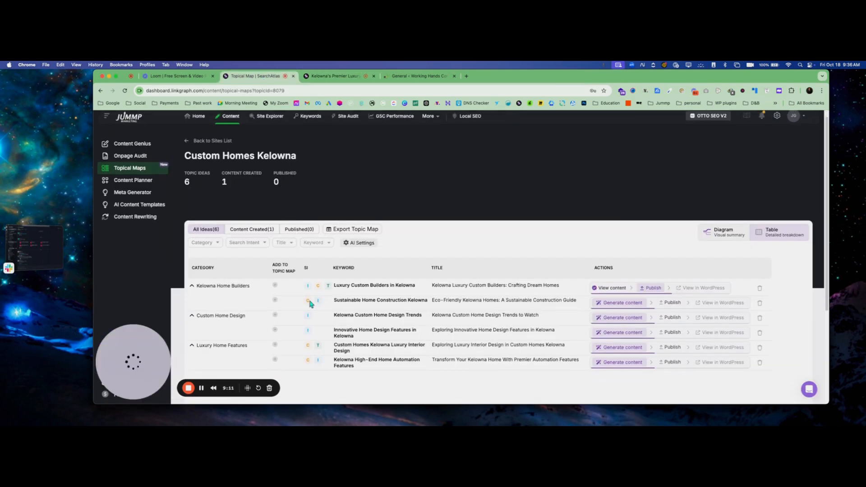
{"action": "scroll", "coordinate": [217, 147], "scroll_direction": "up", "scroll_amount": 1}
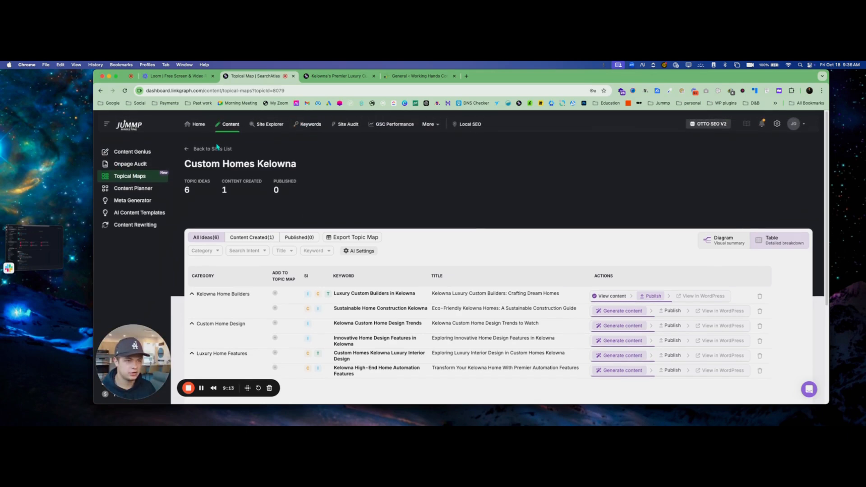
{"action": "scroll", "coordinate": [241, 191], "scroll_direction": "down", "scroll_amount": 4}
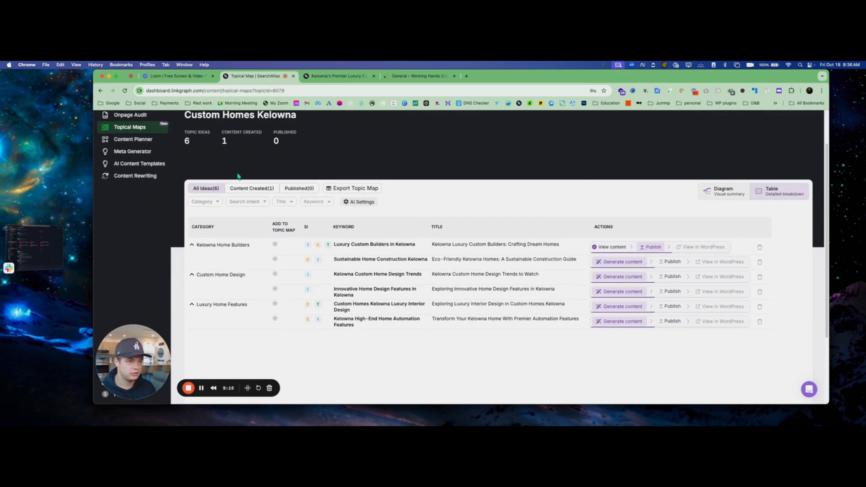
{"action": "scroll", "coordinate": [238, 176], "scroll_direction": "up", "scroll_amount": 4}
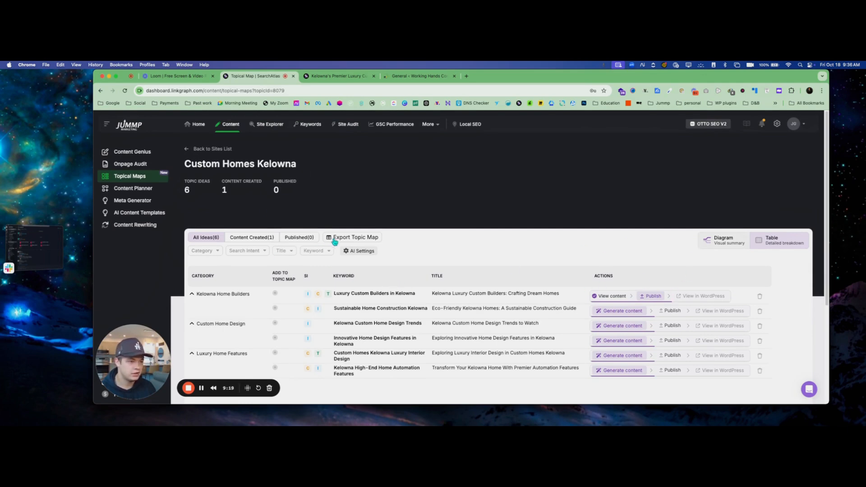
{"action": "left_click", "coordinate": [360, 254]}
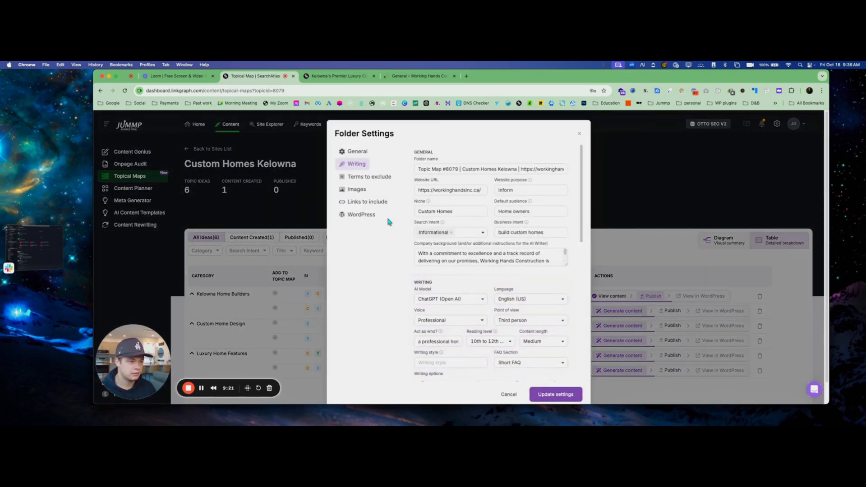
{"action": "left_click", "coordinate": [344, 215]}
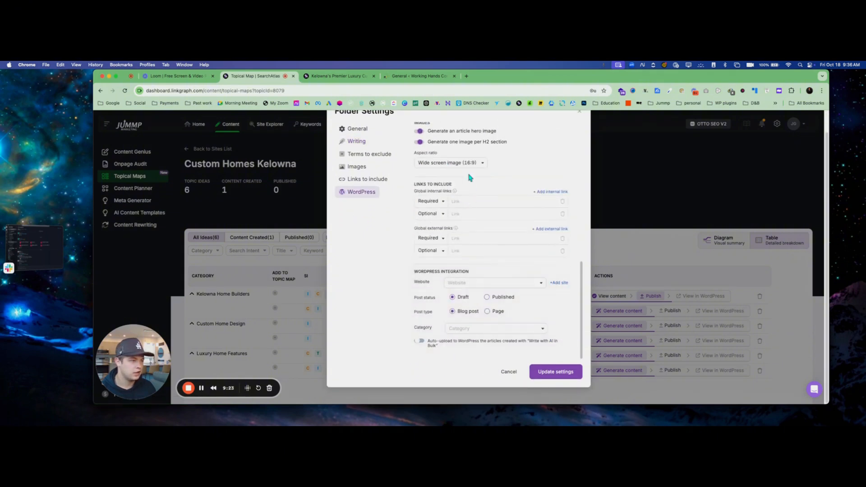
{"action": "left_click", "coordinate": [483, 283]}
{"action": "left_click", "coordinate": [477, 311]}
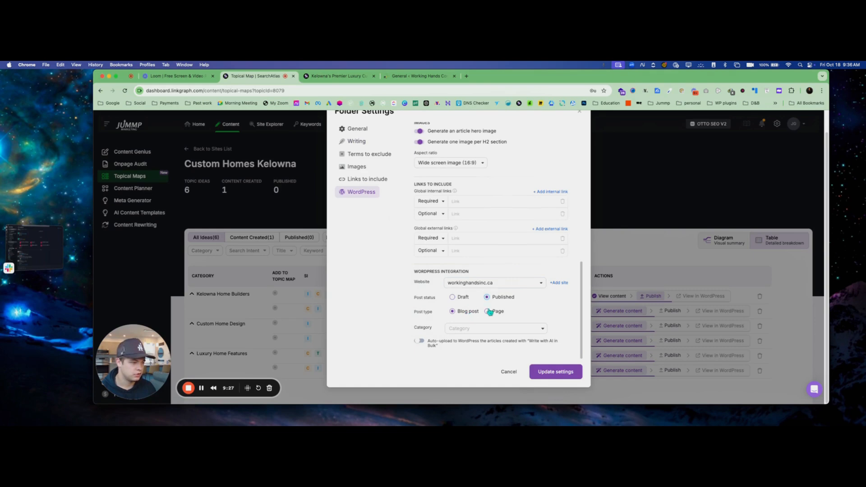
{"action": "left_click", "coordinate": [482, 327]}
{"action": "left_click", "coordinate": [479, 341]}
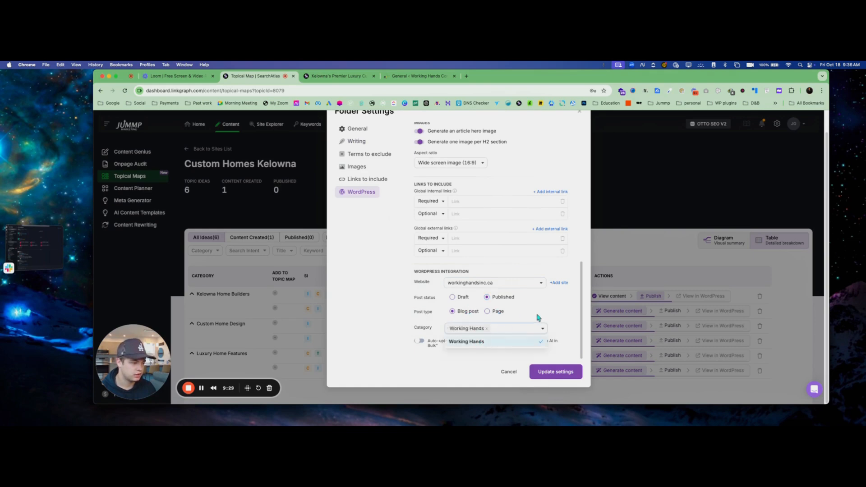
{"action": "left_click", "coordinate": [538, 317]}
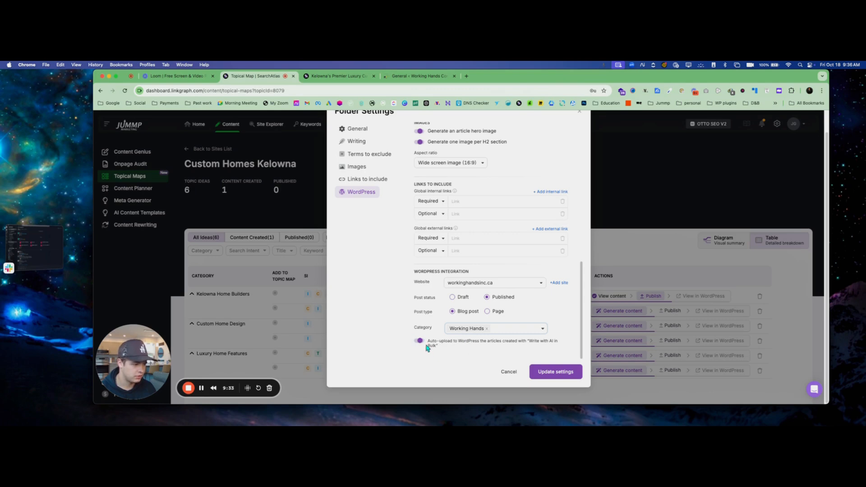
{"action": "left_click", "coordinate": [553, 371]}
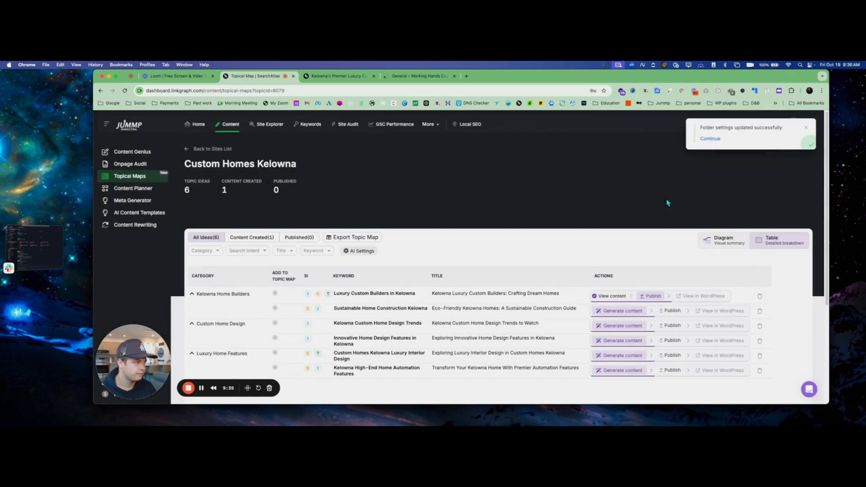
{"action": "left_click", "coordinate": [315, 75]}
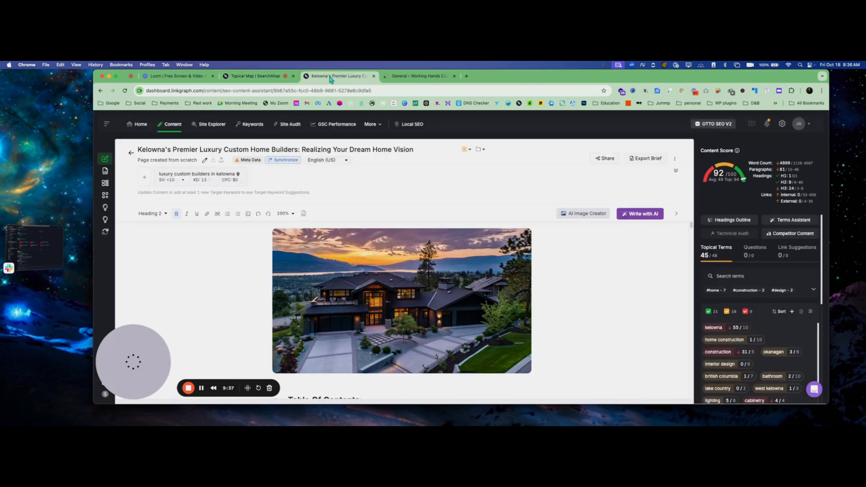
Set up WordPress publishing to workinghandsinc.ca as an immediate post, with the site account as author
{"action": "left_click", "coordinate": [287, 163]}
{"action": "left_click", "coordinate": [292, 173]}
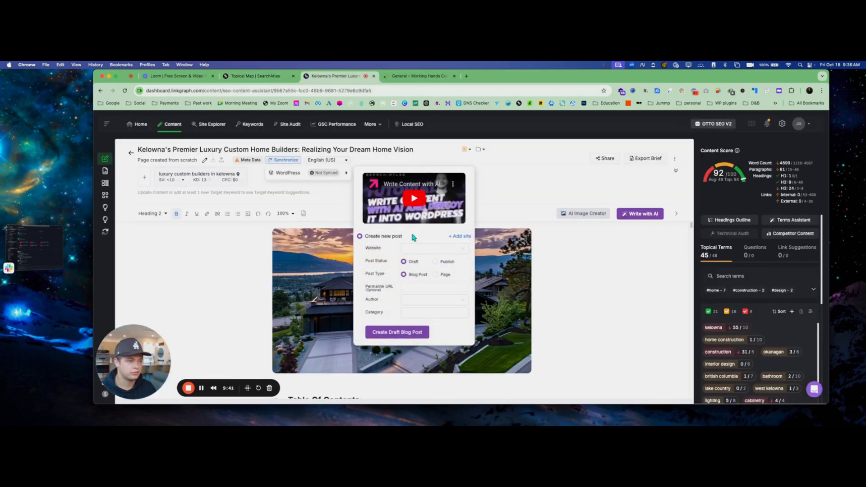
{"action": "left_click", "coordinate": [417, 247]}
{"action": "left_click", "coordinate": [427, 269]}
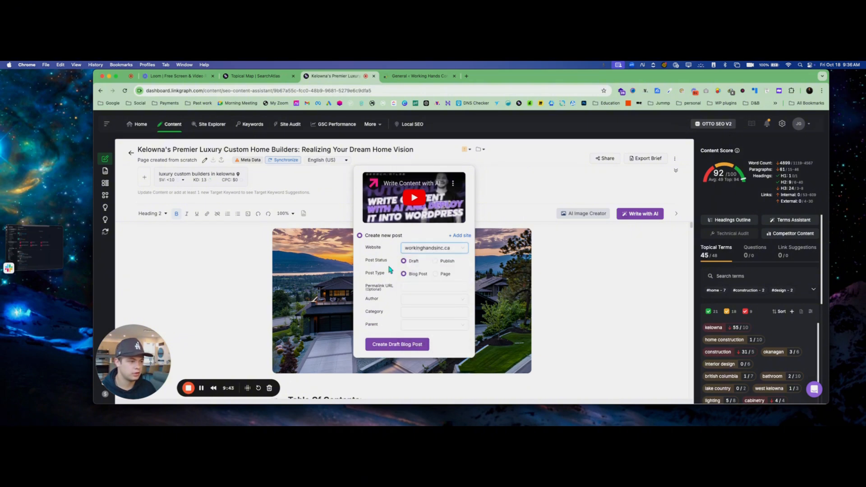
{"action": "left_click", "coordinate": [435, 261]}
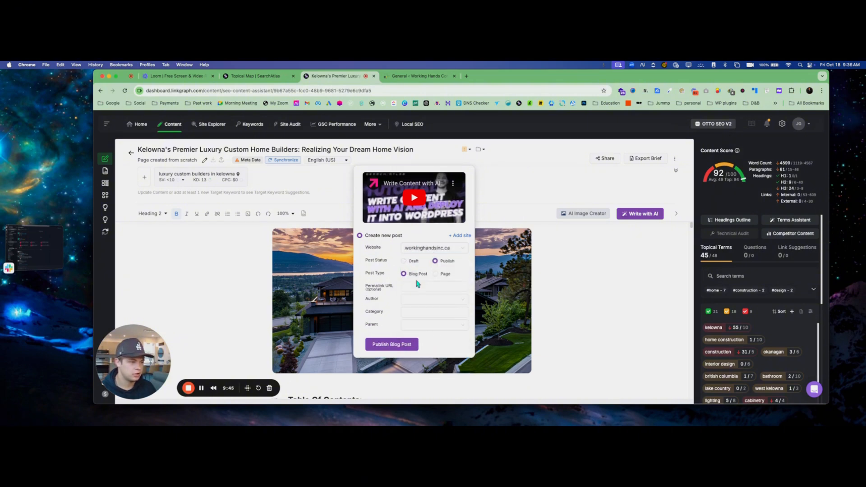
{"action": "left_click", "coordinate": [410, 299]}
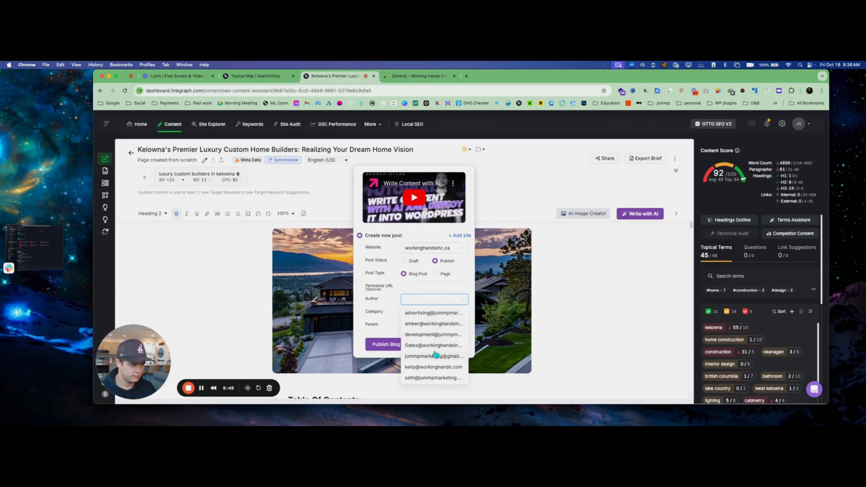
{"action": "left_click", "coordinate": [435, 346]}
File the post under Working Hands with parent Blogs, publish it, and open the live site
{"action": "left_click", "coordinate": [417, 312]}
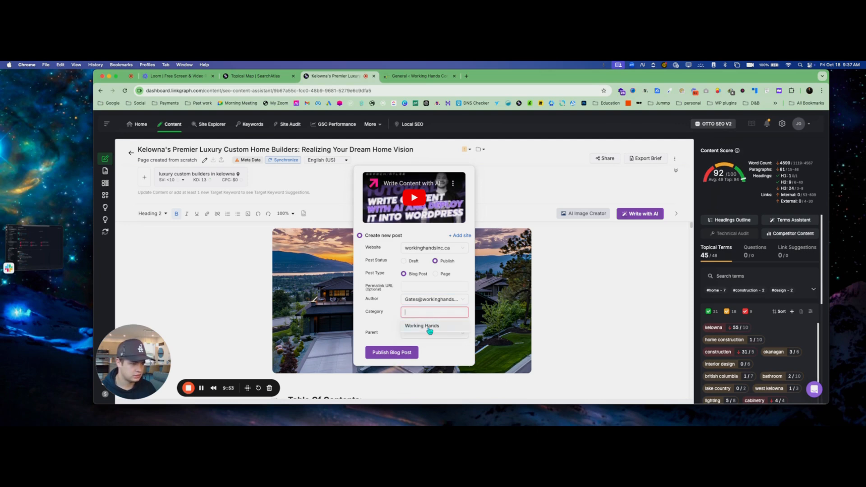
{"action": "left_click", "coordinate": [429, 330]}
{"action": "left_click", "coordinate": [432, 323]}
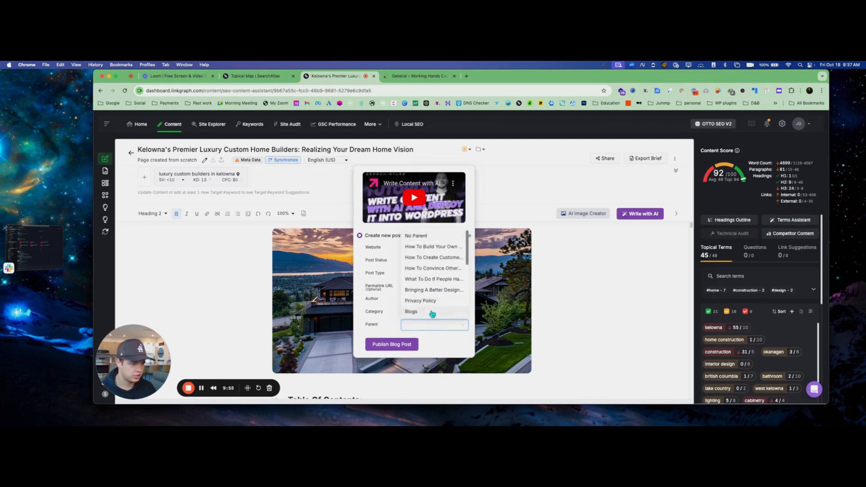
{"action": "left_click", "coordinate": [432, 312]}
{"action": "left_click", "coordinate": [392, 344]}
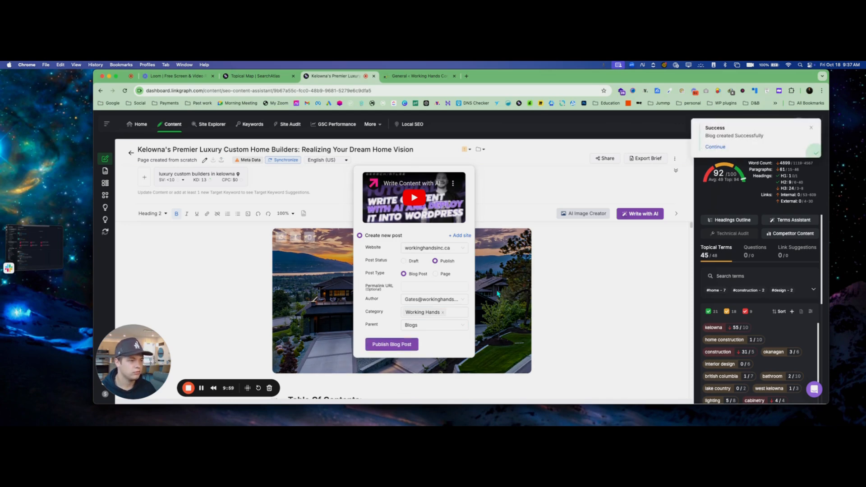
{"action": "left_click", "coordinate": [414, 75]}
{"action": "left_click", "coordinate": [122, 127]}
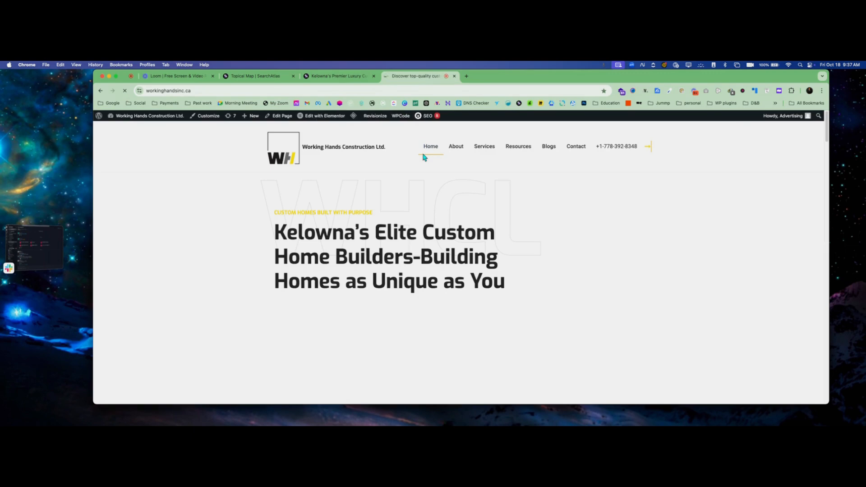
Open the new luxury custom home builders post from the Blogs page and read through it
{"action": "left_click", "coordinate": [549, 148]}
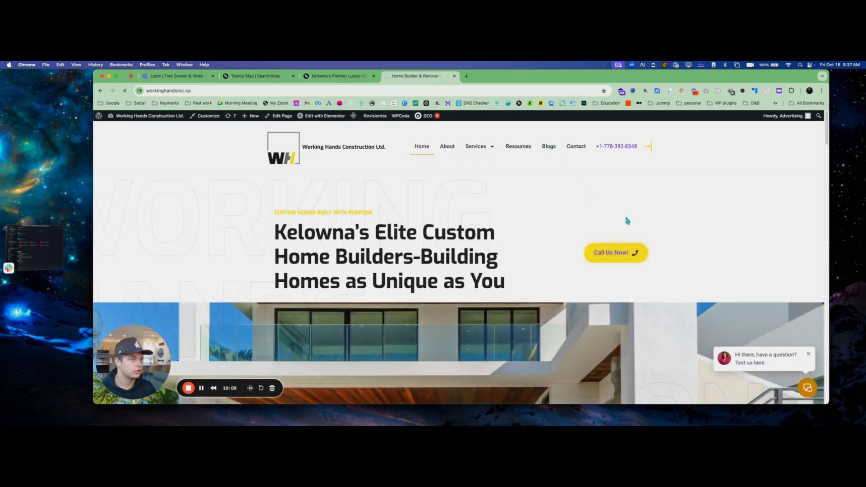
{"action": "scroll", "coordinate": [366, 194], "scroll_direction": "down", "scroll_amount": 5}
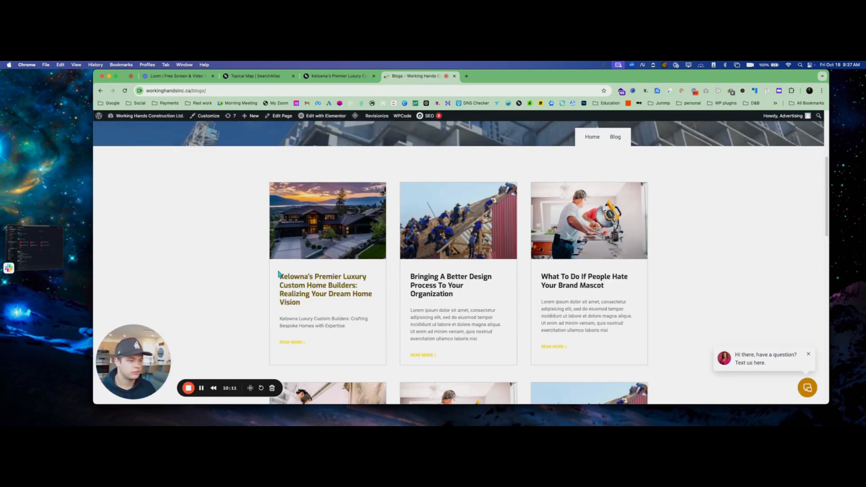
{"action": "left_click", "coordinate": [557, 260]}
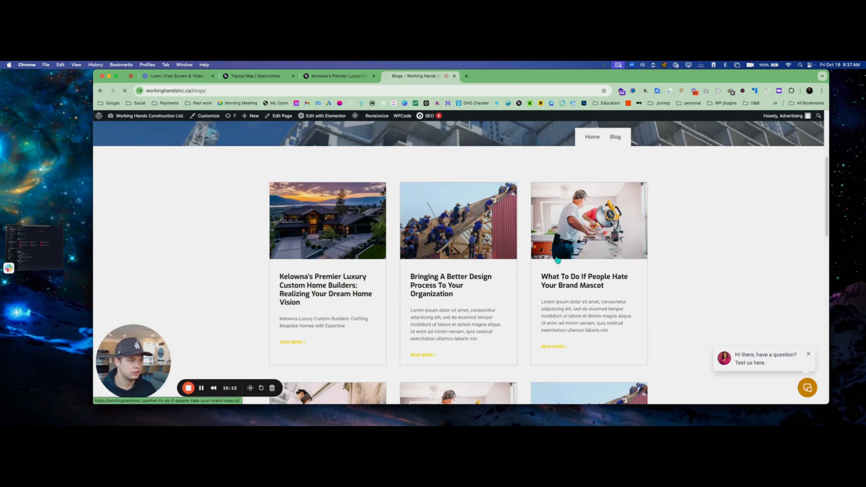
{"action": "scroll", "coordinate": [440, 284], "scroll_direction": "down", "scroll_amount": 3}
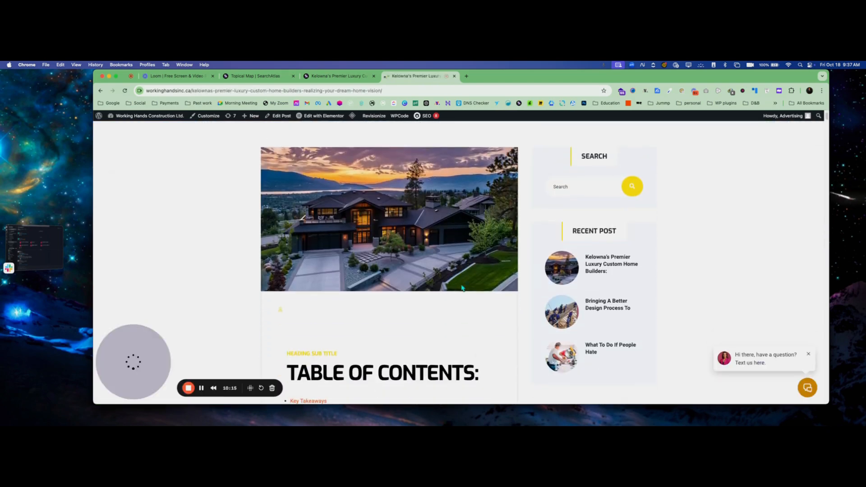
{"action": "scroll", "coordinate": [438, 282], "scroll_direction": "down", "scroll_amount": 2}
{"action": "scroll", "coordinate": [328, 232], "scroll_direction": "down", "scroll_amount": 4}
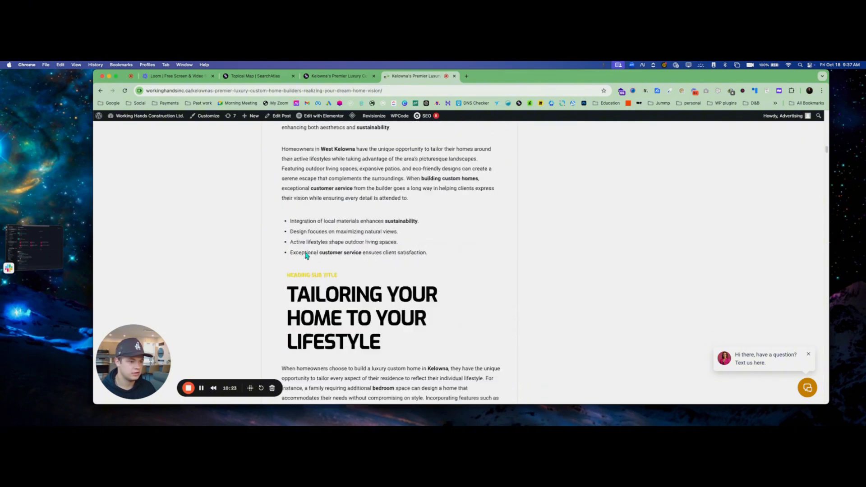
{"action": "scroll", "coordinate": [305, 251], "scroll_direction": "down", "scroll_amount": 20}
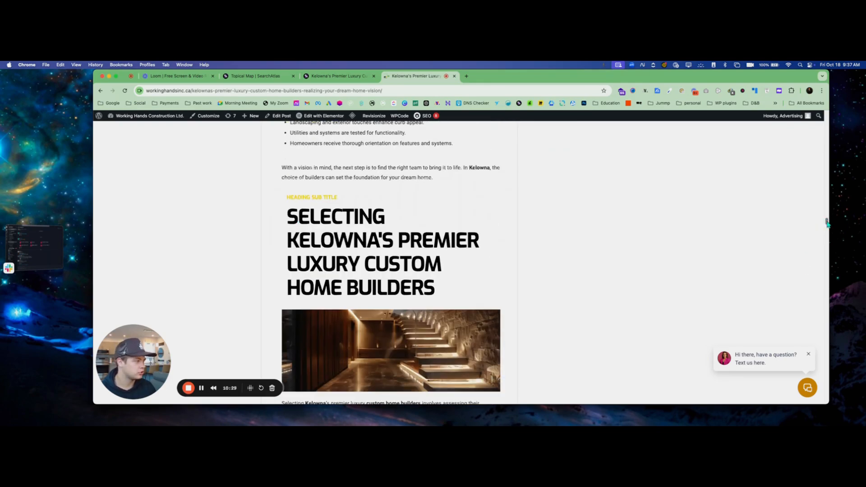
{"action": "left_click_drag", "start_coordinate": [826, 223], "coordinate": [845, 96]}
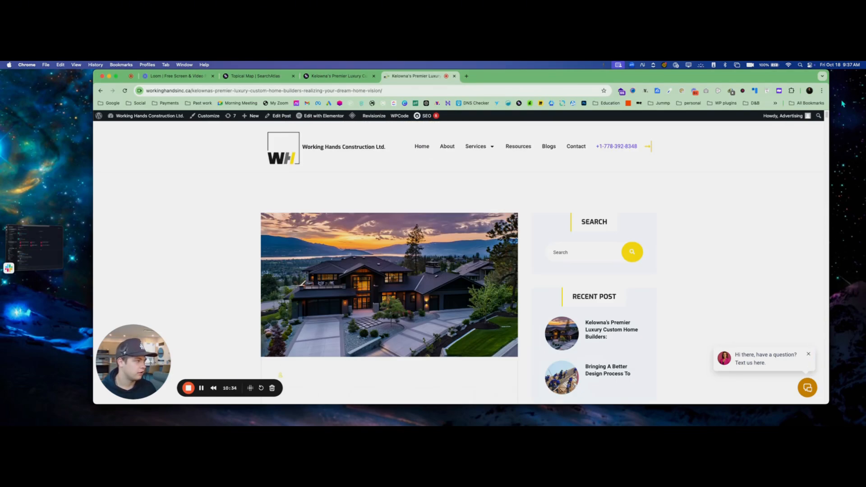
{"action": "left_click", "coordinate": [346, 77]}
Generate full AI articles for the Sustainable Home Construction and Custom Home Design Trends ideas
{"action": "left_click", "coordinate": [257, 76]}
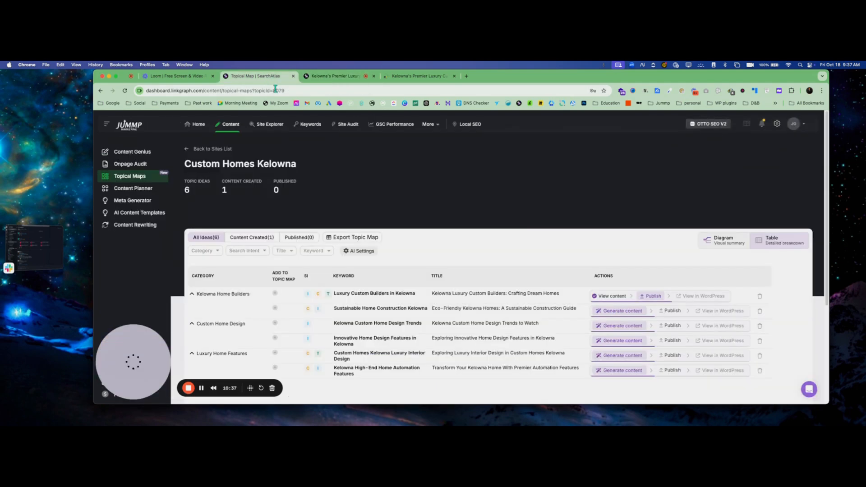
{"action": "scroll", "coordinate": [270, 238], "scroll_direction": "down", "scroll_amount": 3}
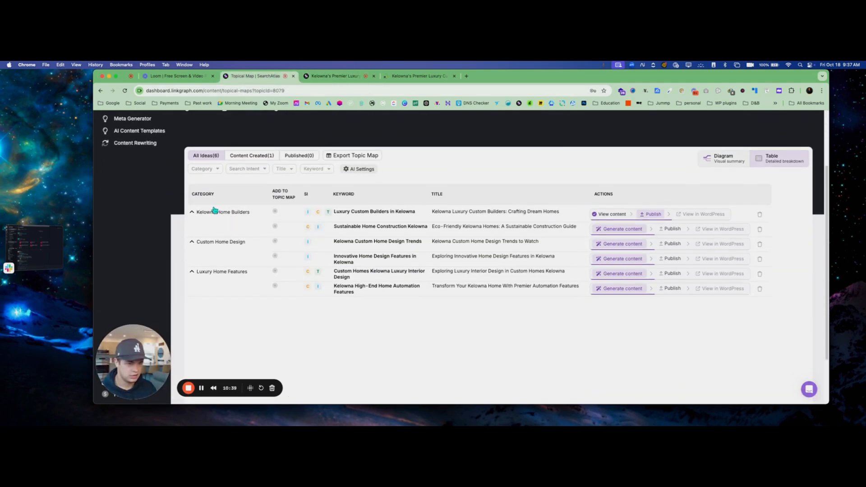
{"action": "left_click", "coordinate": [626, 232]}
{"action": "left_click", "coordinate": [622, 243]}
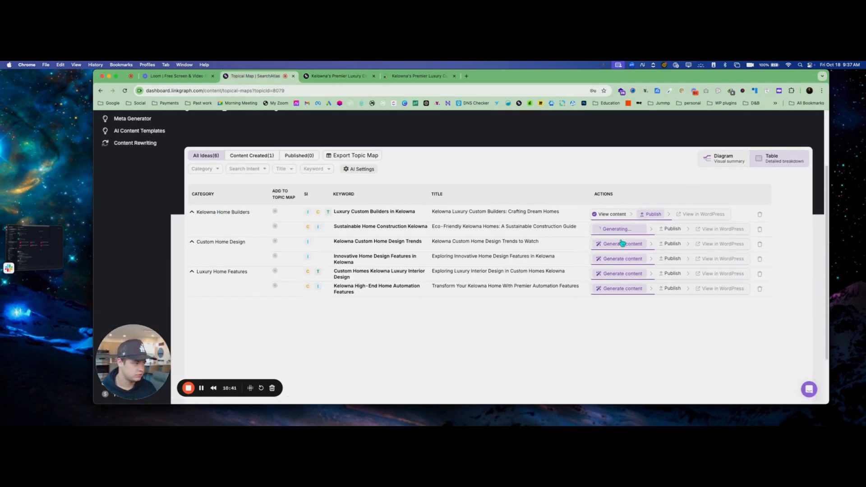
{"action": "left_click", "coordinate": [621, 243]}
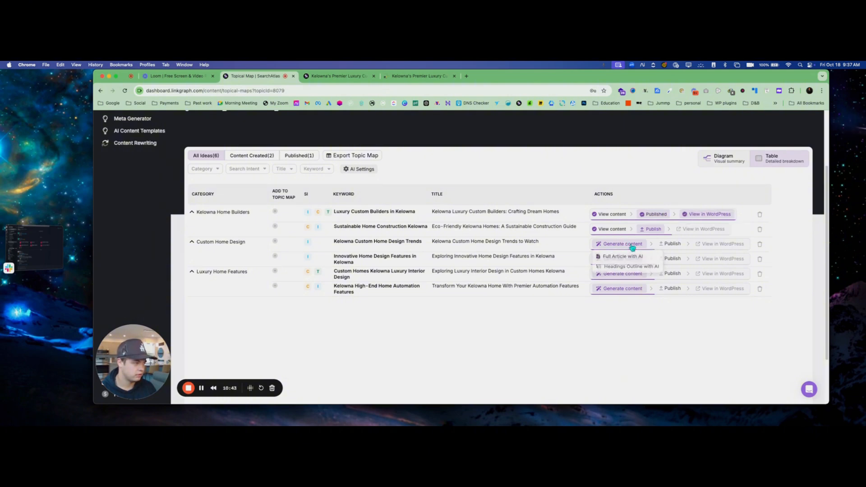
{"action": "left_click", "coordinate": [625, 257]}
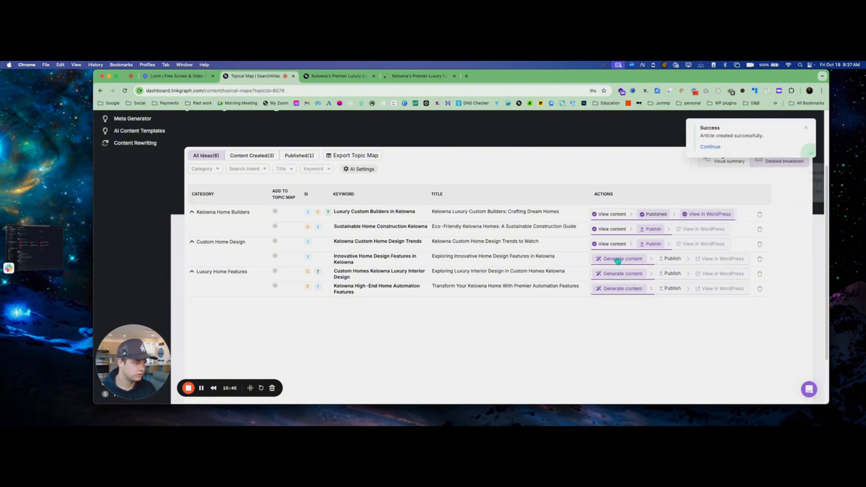
Generate full AI articles for the innovative features, luxury interior and home automation ideas, then view eco-friendly
{"action": "left_click", "coordinate": [615, 259]}
{"action": "left_click", "coordinate": [617, 271]}
{"action": "left_click", "coordinate": [614, 274]}
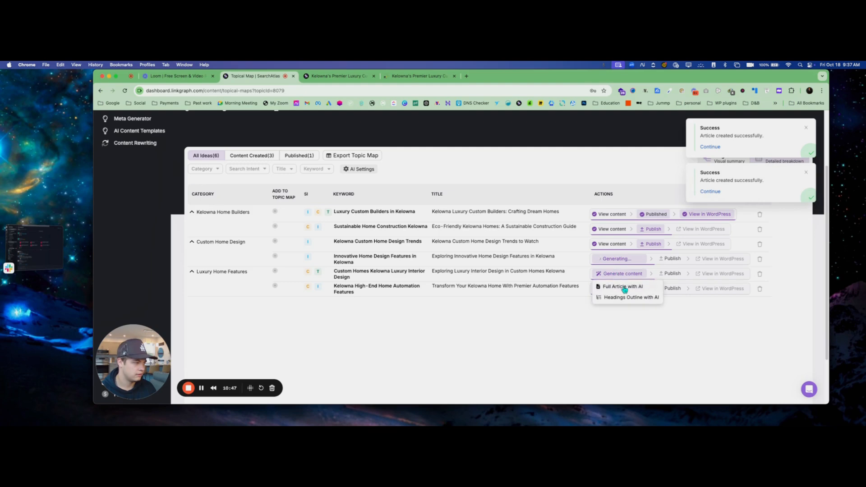
{"action": "left_click", "coordinate": [623, 289]}
{"action": "left_click", "coordinate": [624, 289]}
{"action": "left_click", "coordinate": [622, 301]}
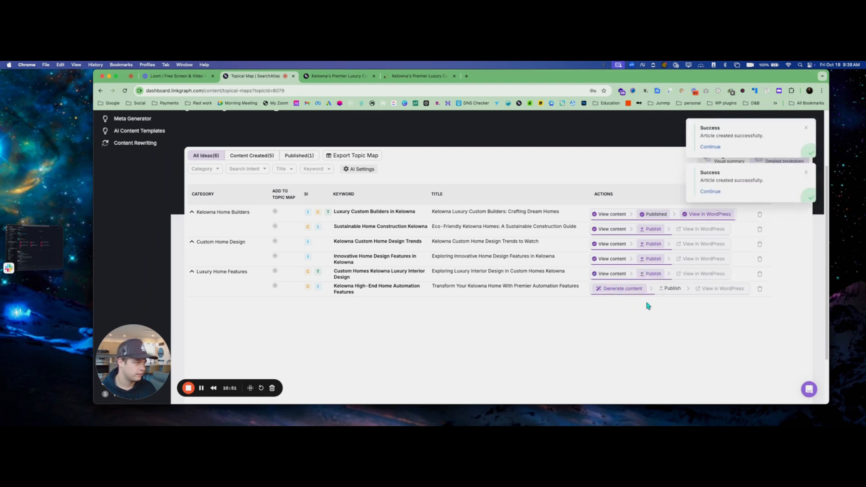
{"action": "left_click", "coordinate": [621, 289]}
{"action": "left_click", "coordinate": [621, 301]}
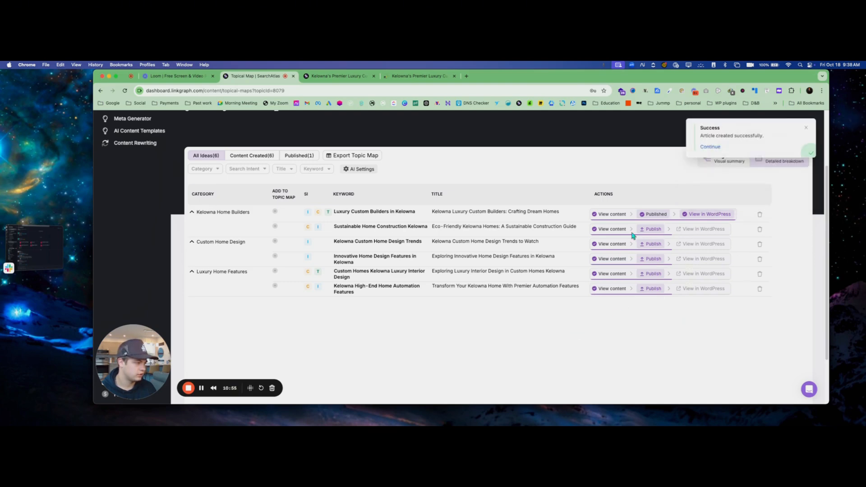
{"action": "left_click", "coordinate": [607, 229]}
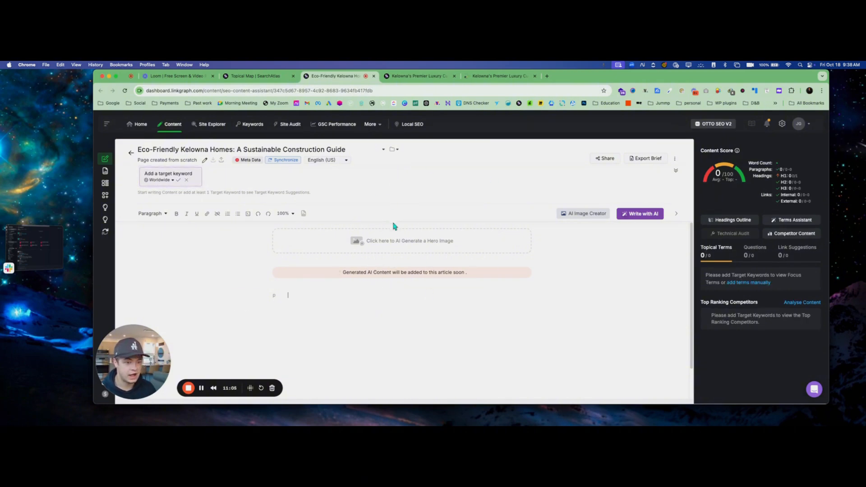
Check the Topical Map table, then go back to the Eco-Friendly Kelowna Homes editor
{"action": "left_click", "coordinate": [236, 77]}
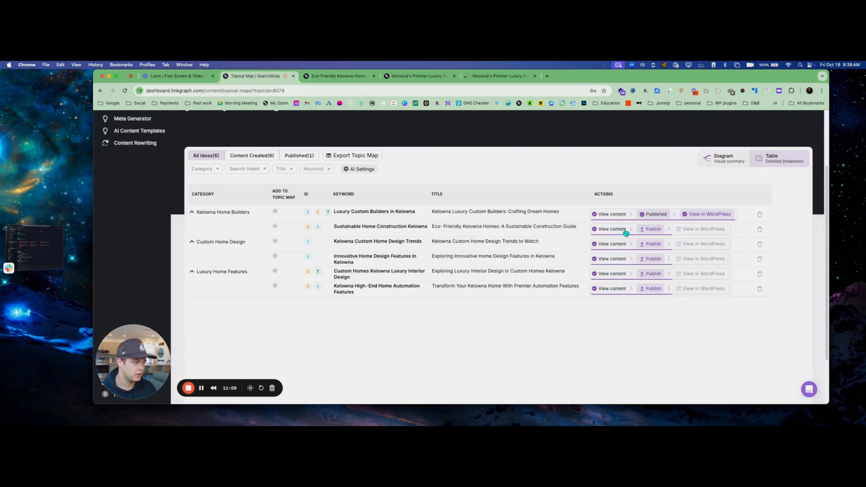
{"action": "left_click", "coordinate": [336, 76]}
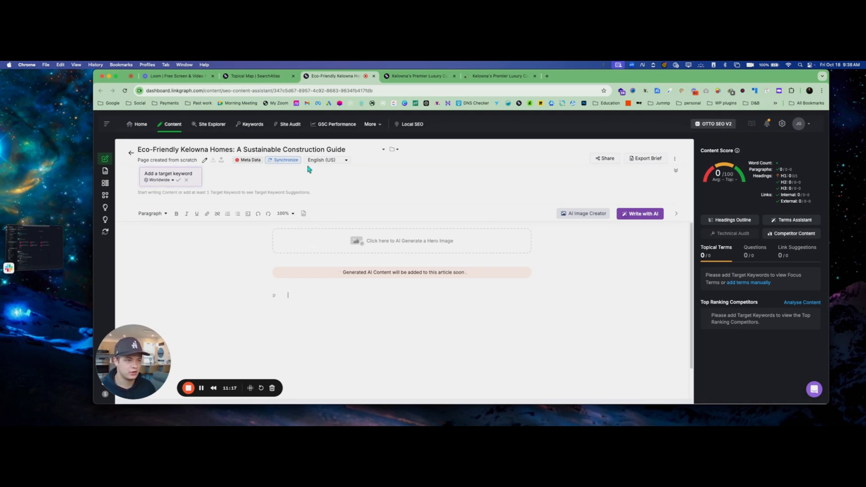
{"action": "left_click", "coordinate": [282, 160]}
{"action": "left_click", "coordinate": [315, 172]}
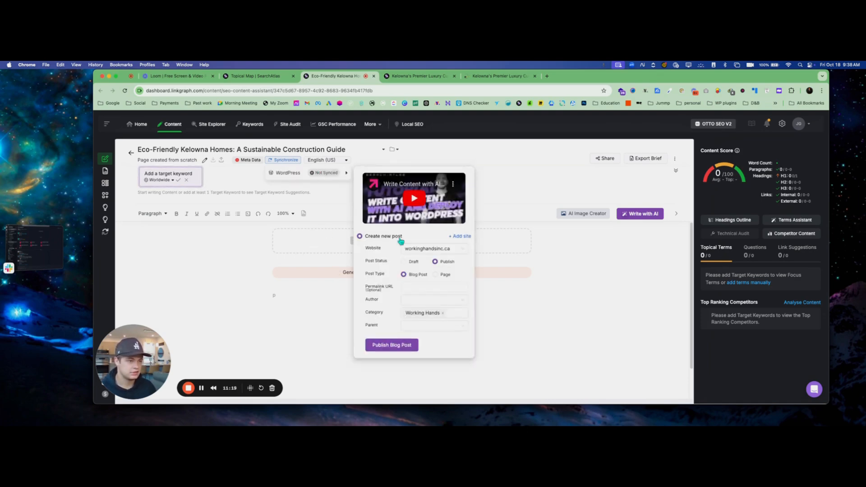
{"action": "left_click", "coordinate": [419, 249]}
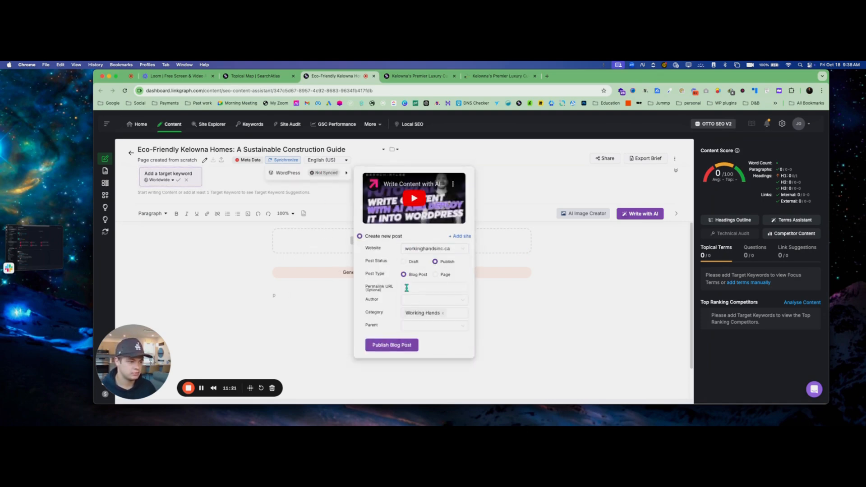
{"action": "left_click", "coordinate": [372, 271]}
{"action": "left_click", "coordinate": [611, 262]}
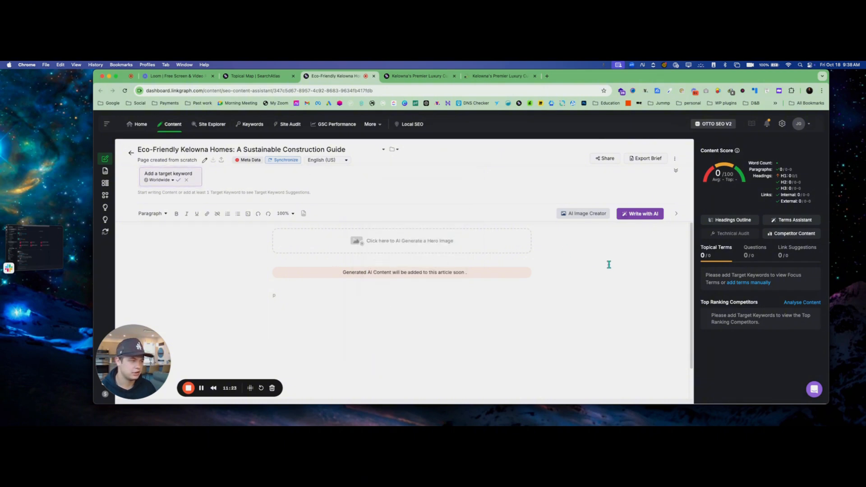